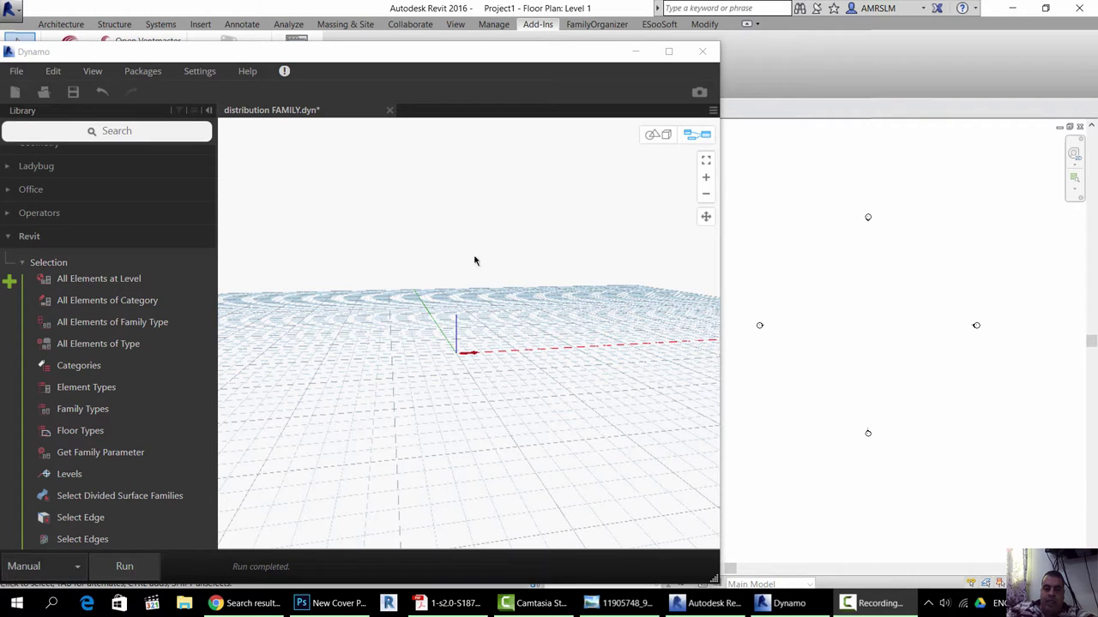
- Add a Point.ByCoordinates node from a POINT library search and position it on the canvas
left_click(160, 134)
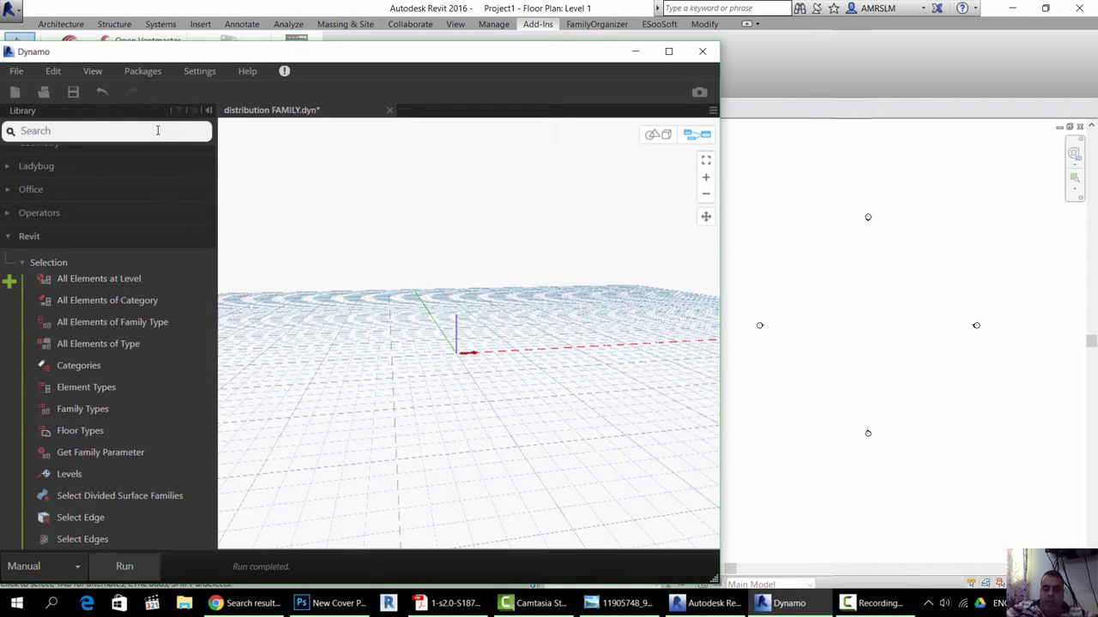
type("POINT")
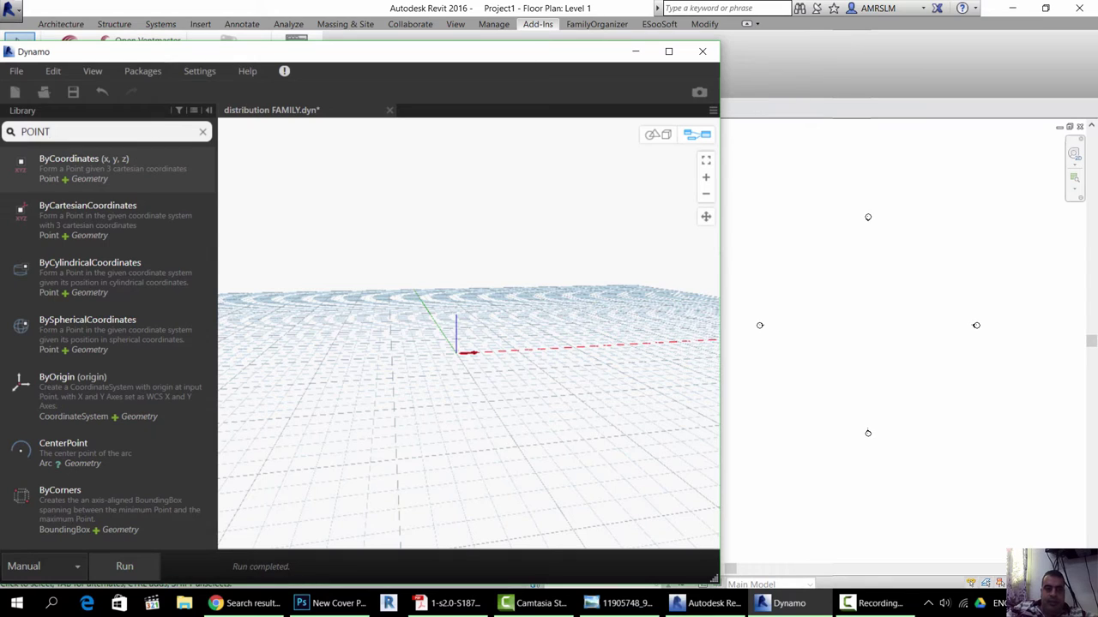
left_click(69, 160)
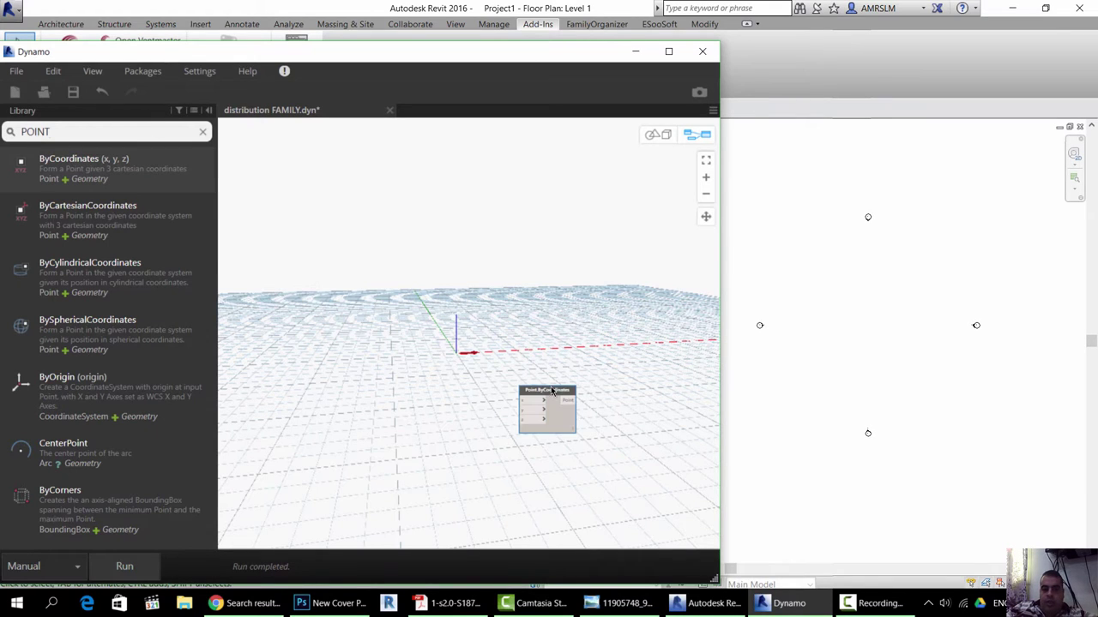
left_click_drag(550, 390, 418, 373)
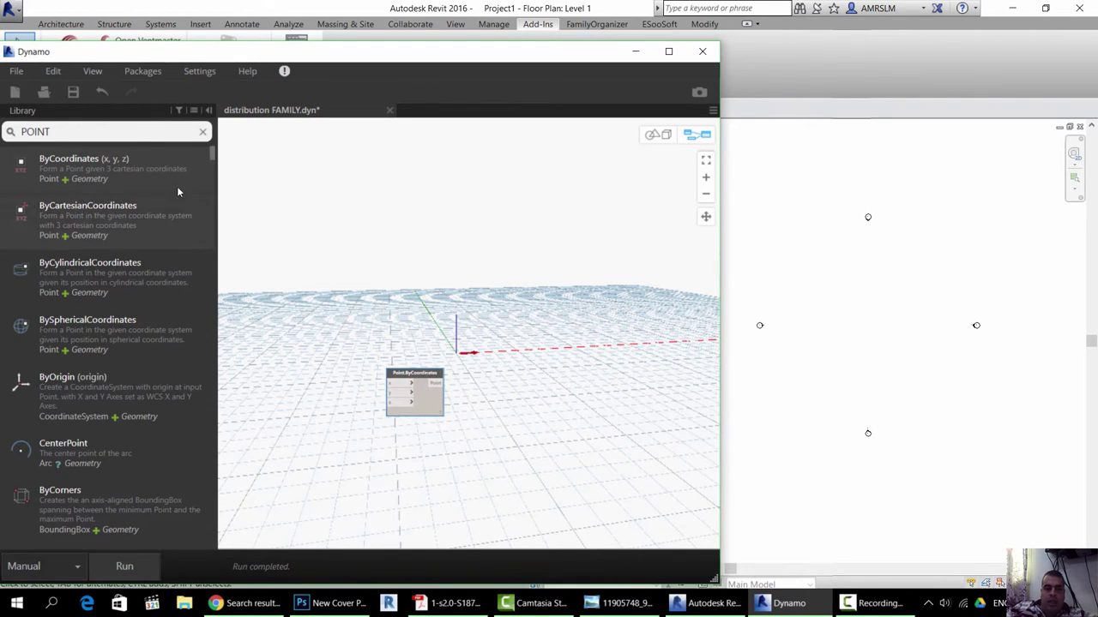
double_click(135, 133)
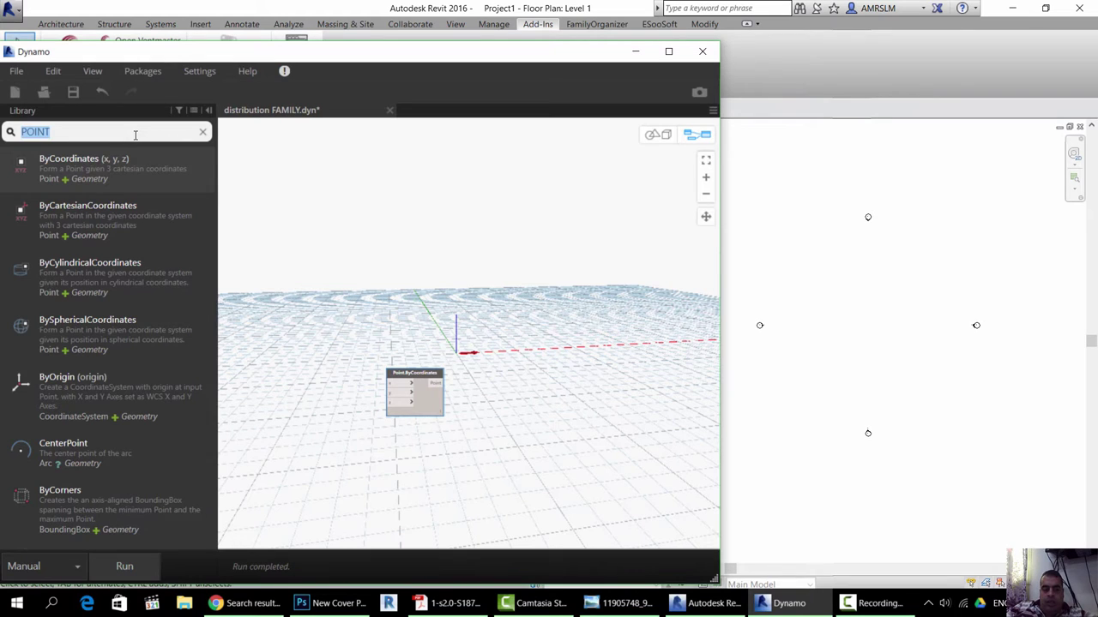
- Add three Number nodes from a NUM search and stack them left of Point.ByCoordinates
type("NUM")
left_click(86, 178)
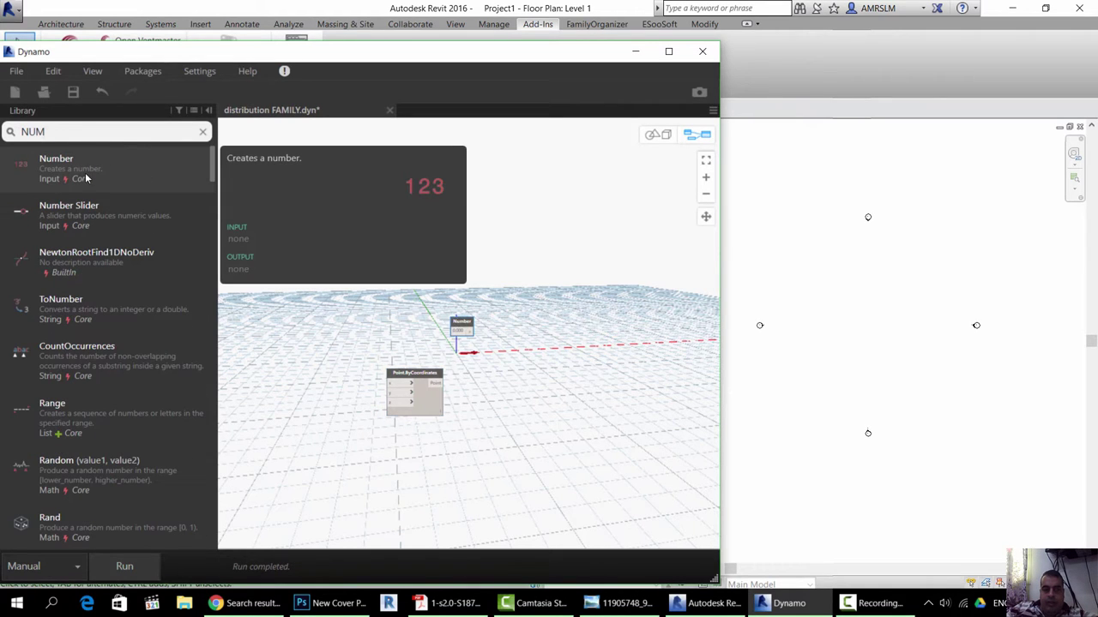
left_click(130, 175)
left_click(130, 175)
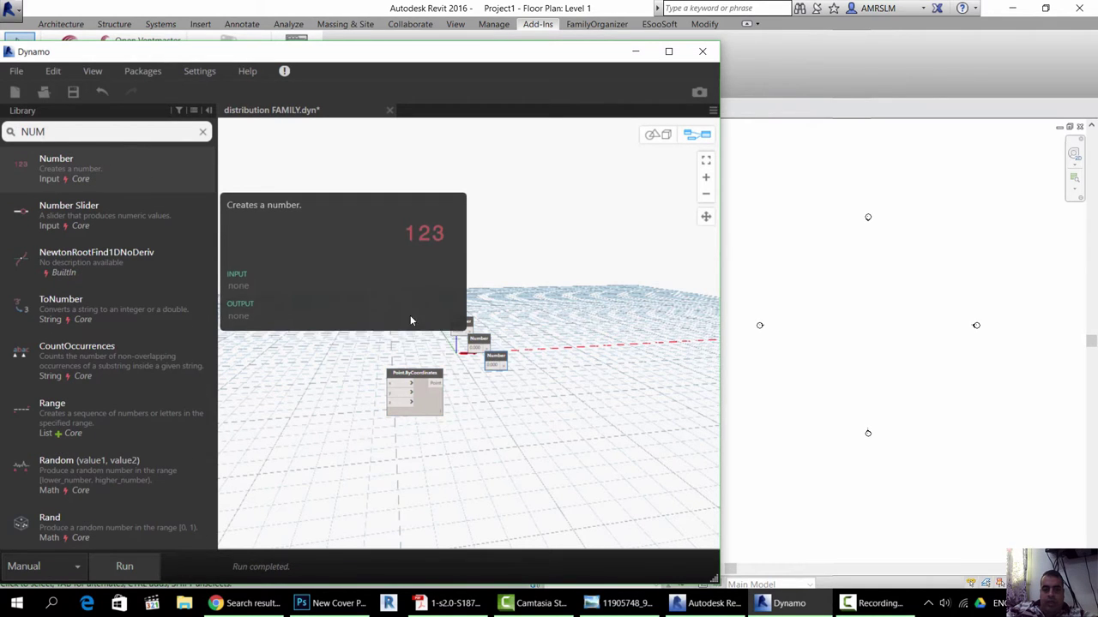
left_click_drag(497, 357, 326, 444)
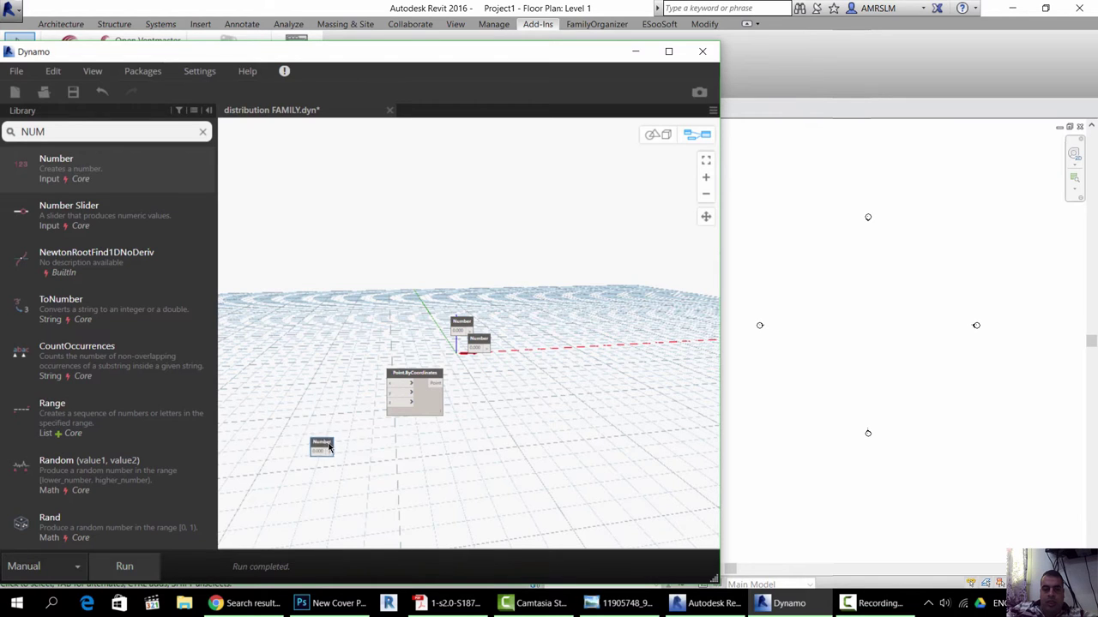
left_click_drag(481, 346, 326, 400)
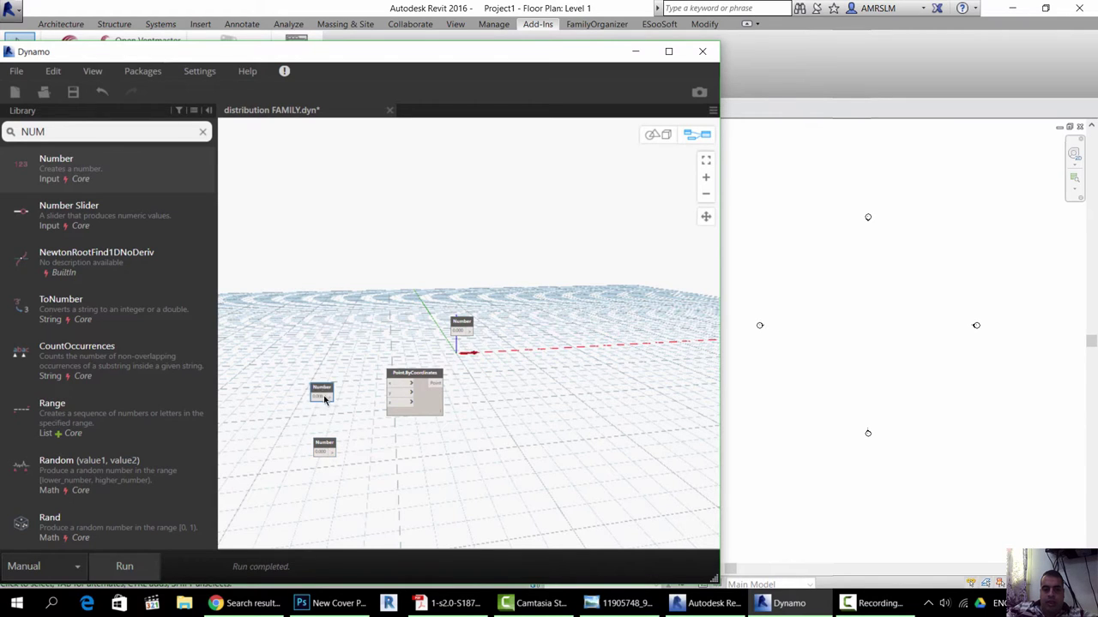
left_click_drag(470, 323, 332, 345)
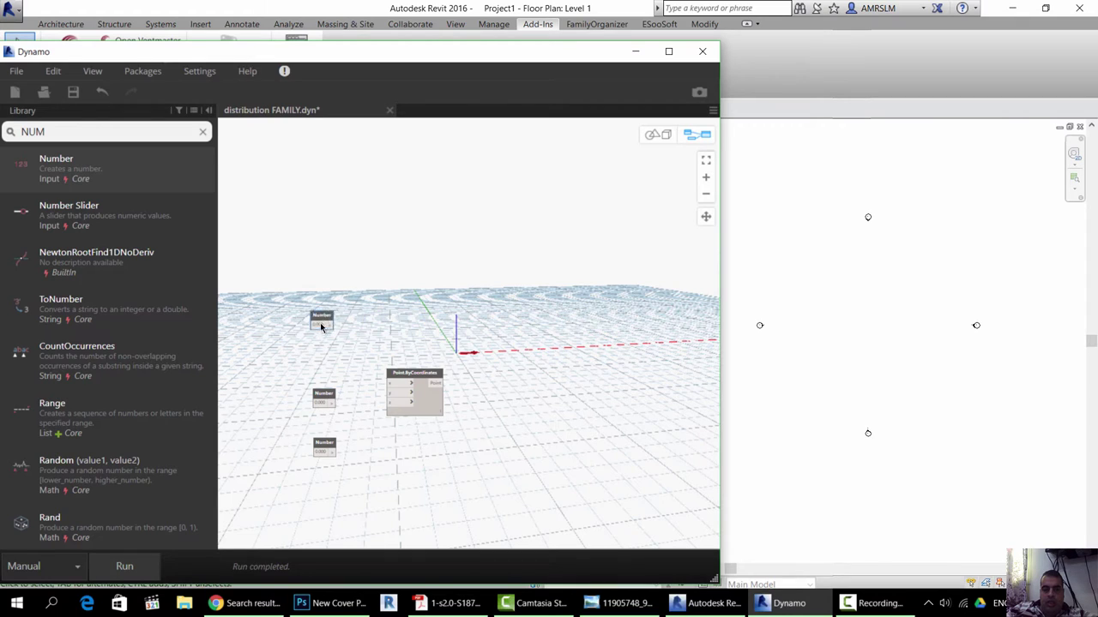
- Wire the top, middle and bottom Number nodes to the x, y and z inputs
scroll(334, 365, "up", 1)
scroll(442, 296, "up", 1)
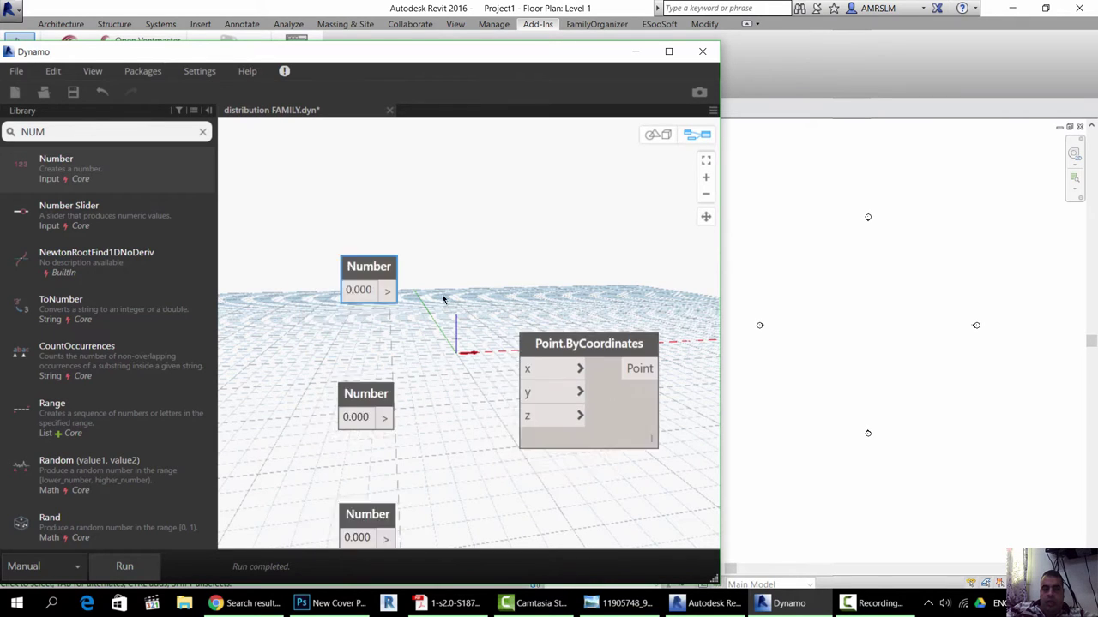
scroll(442, 296, "up", 1)
left_click_drag(422, 230, 552, 309)
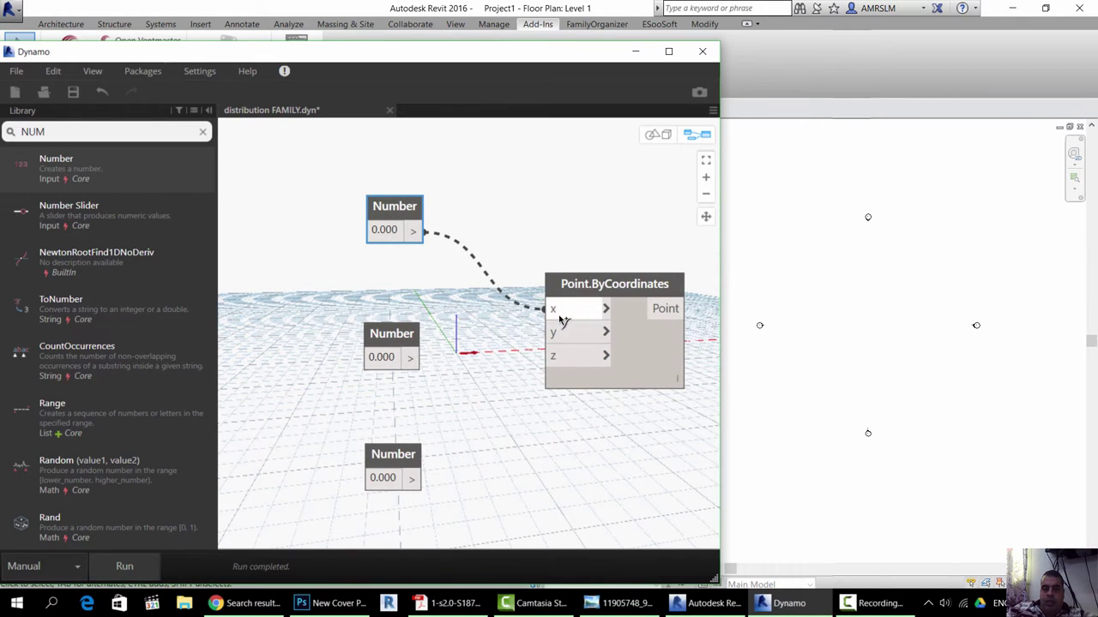
left_click_drag(410, 358, 553, 332)
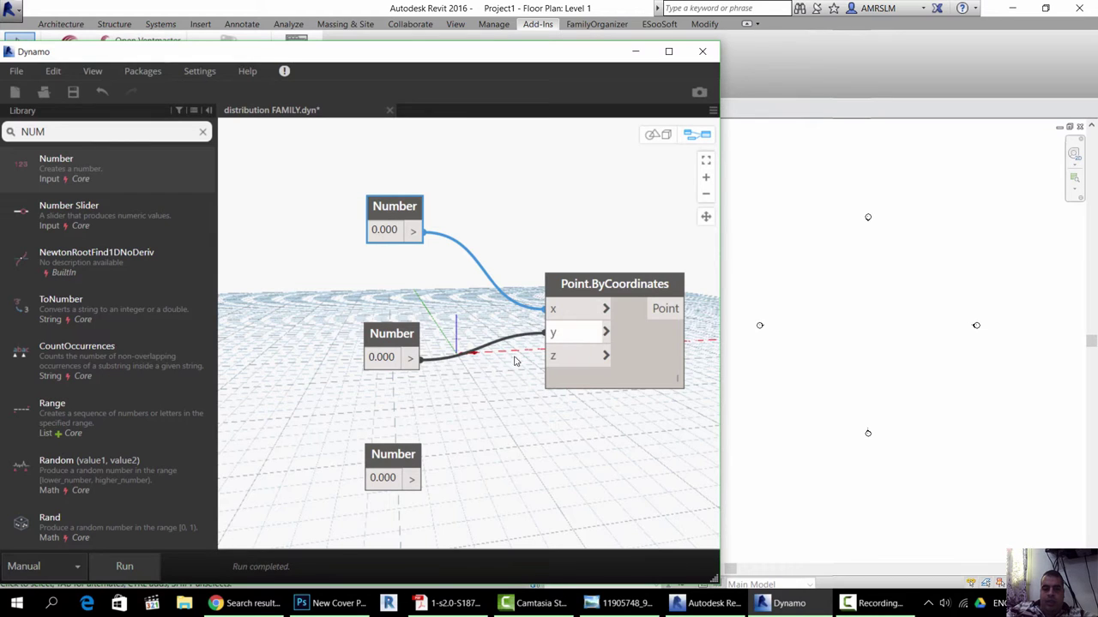
left_click_drag(409, 472, 553, 356)
- Run the graph, then set the y Number to 50 and rerun
scroll(311, 380, "down", 1)
scroll(311, 380, "down", 3)
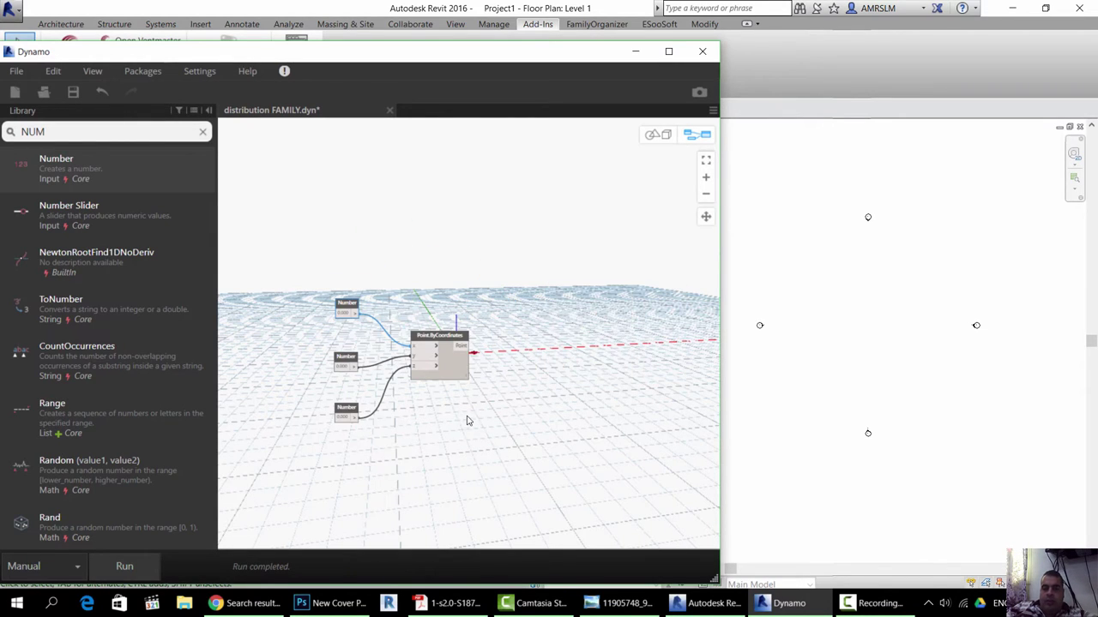
mouse_move(483, 431)
middle_mouse_down()
mouse_move(453, 418)
mouse_move(465, 420)
middle_mouse_up()
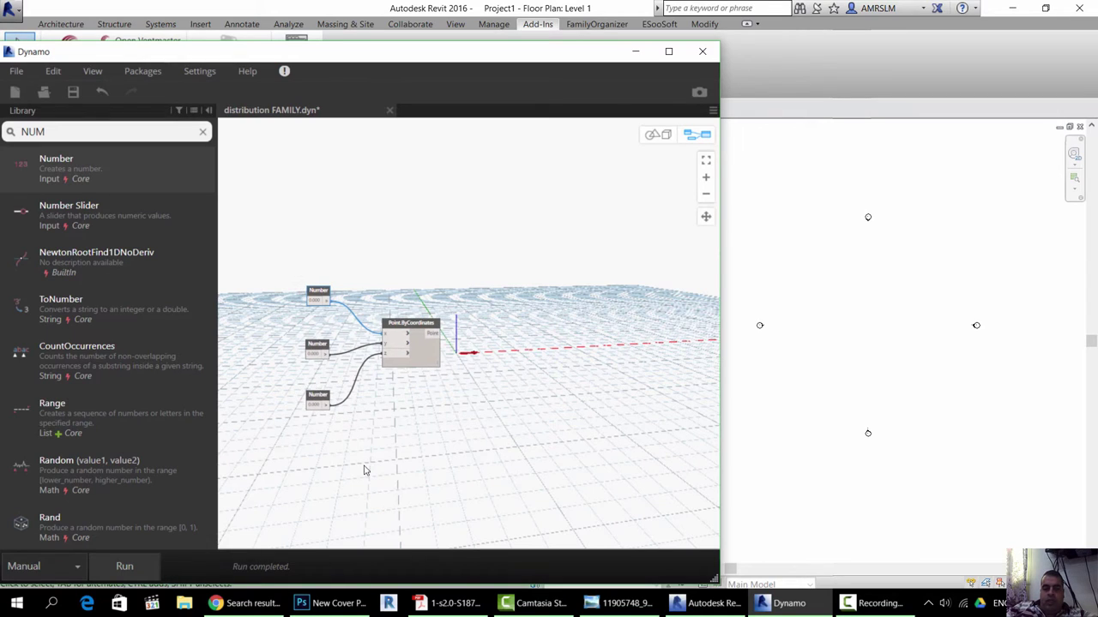
left_click(159, 566)
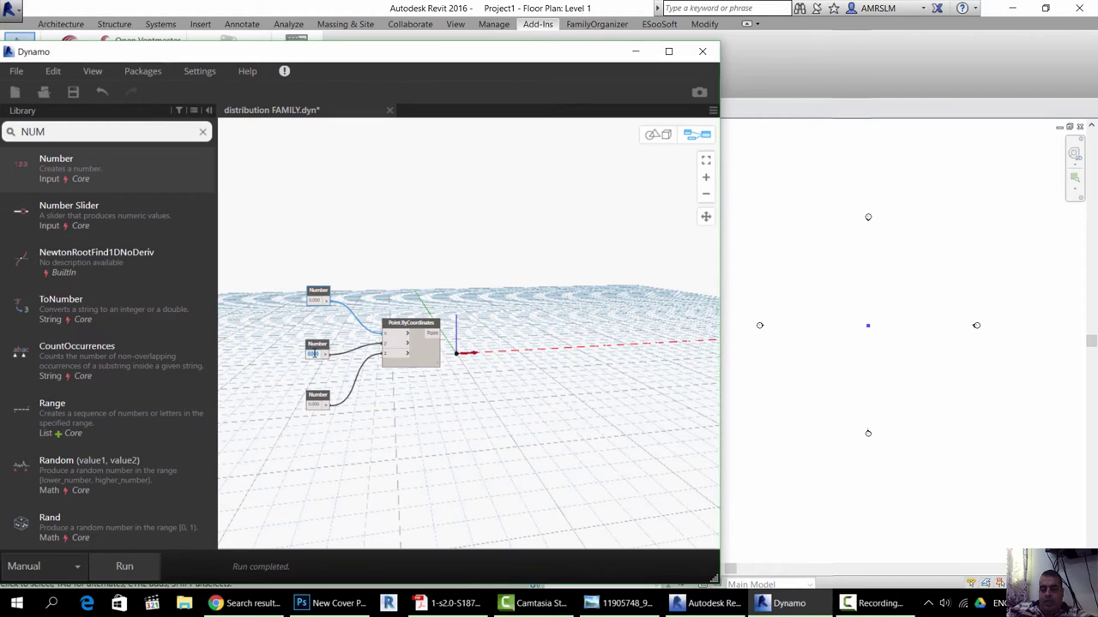
type("50")
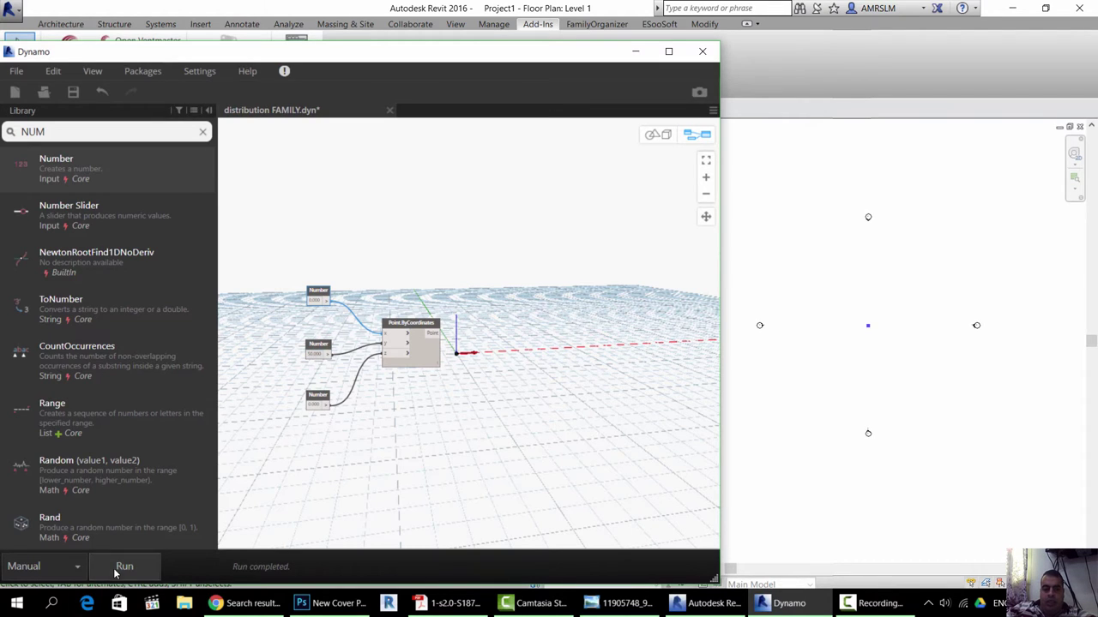
left_click(120, 568)
- Add a FamilyInstance.ByPoint node from a FAMILYINS search beside the point node
double_click(138, 133)
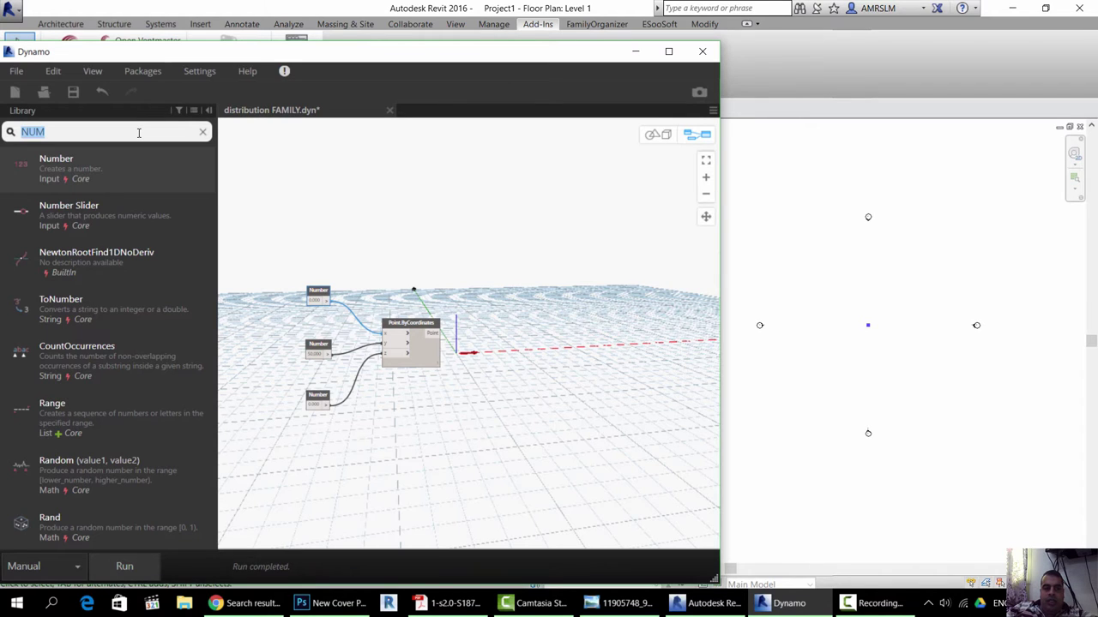
type("FA")
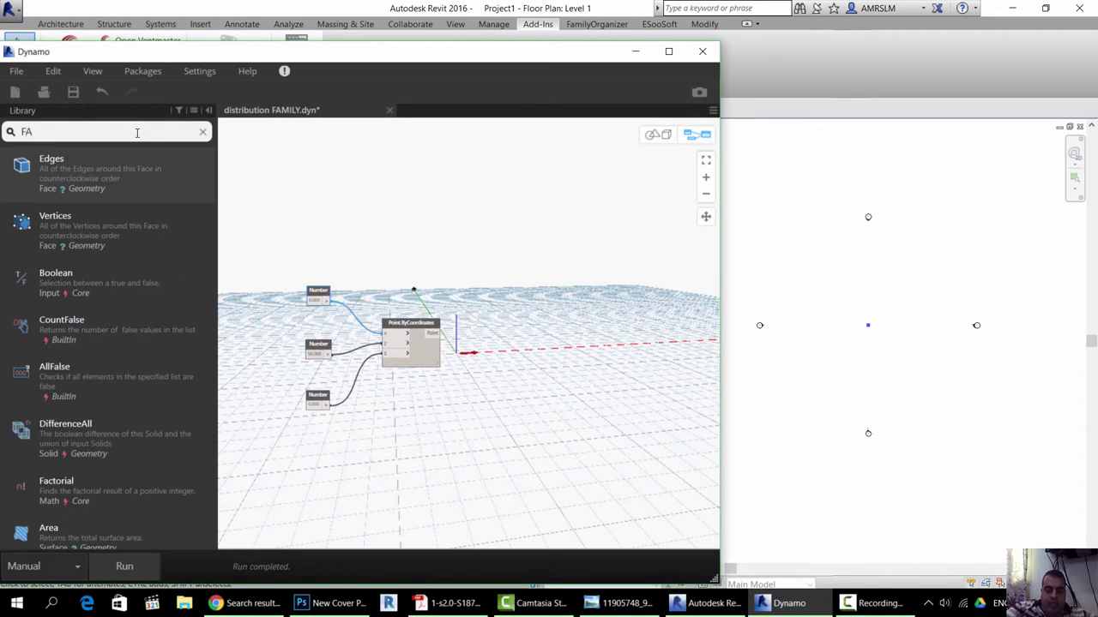
type("MILYINS")
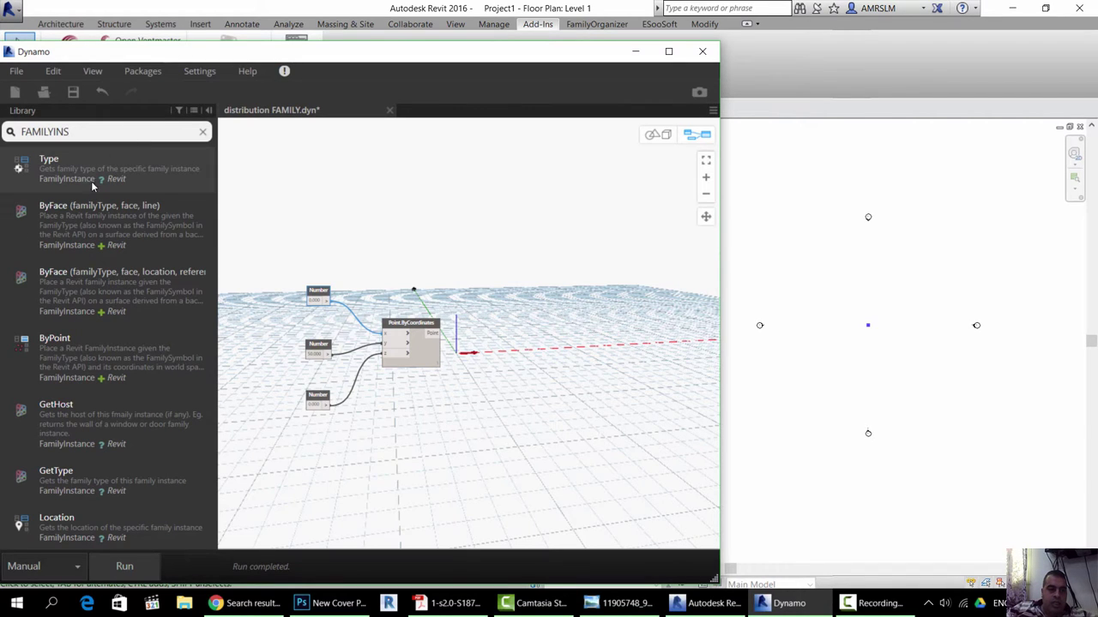
left_click(77, 379)
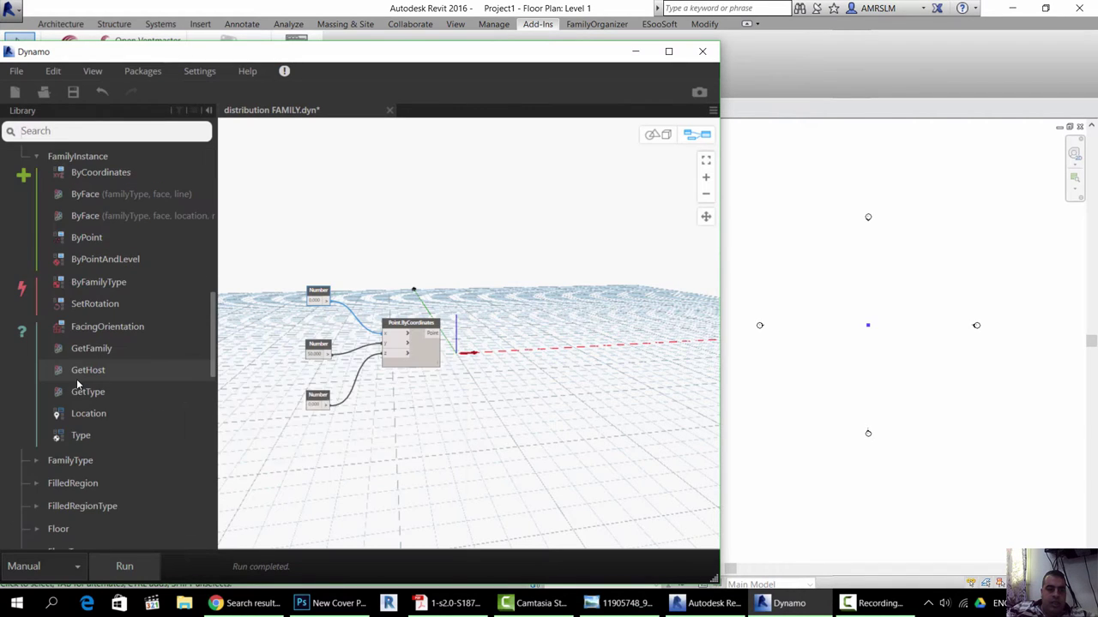
left_click(86, 238)
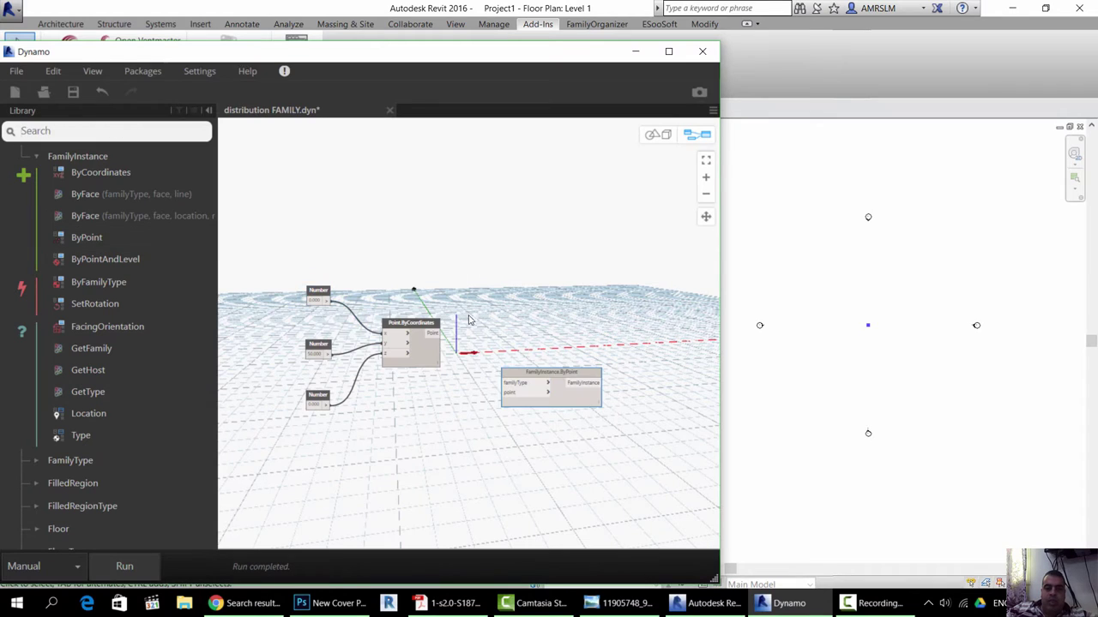
left_click_drag(549, 370, 548, 285)
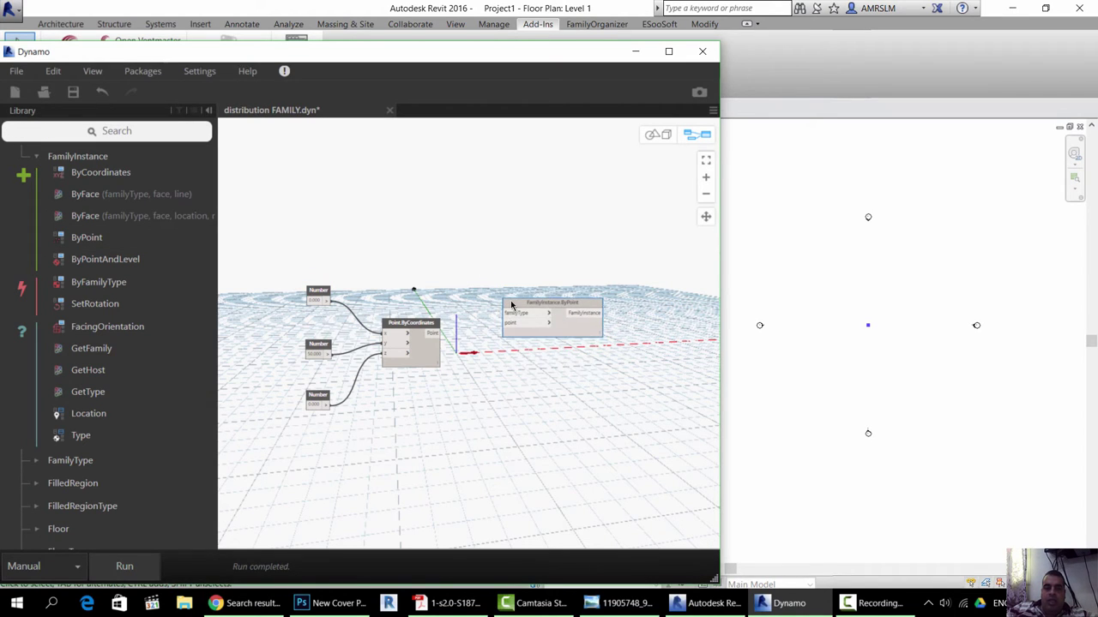
- Connect Point.ByCoordinates' Point output to FamilyInstance.ByPoint's point input
scroll(488, 330, "up", 3)
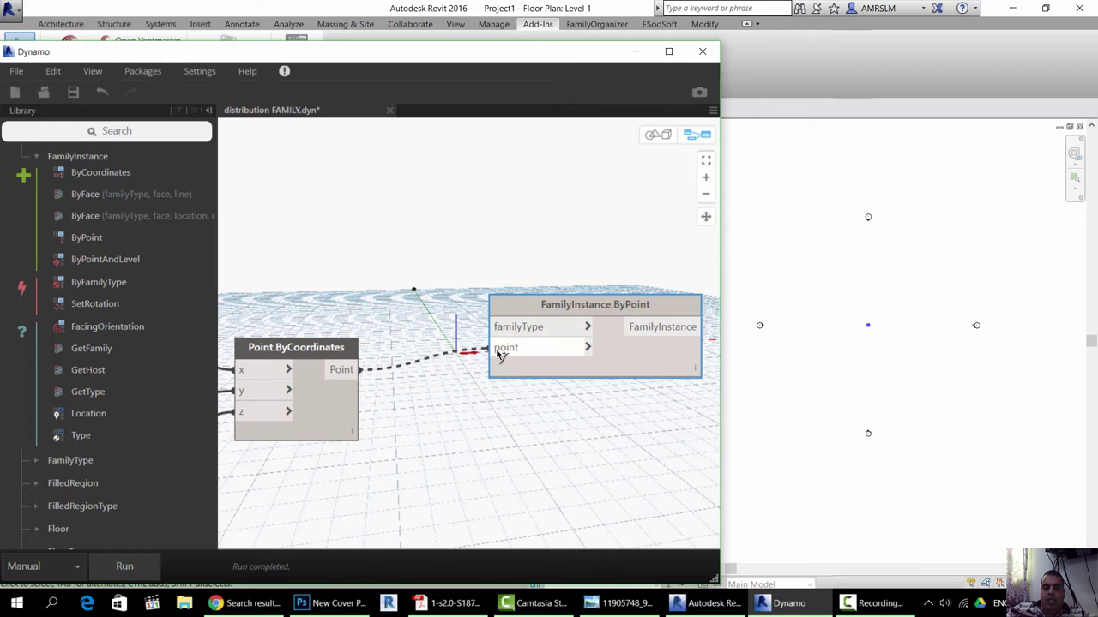
left_click_drag(352, 367, 504, 347)
scroll(573, 418, "down", 1)
scroll(574, 419, "down", 2)
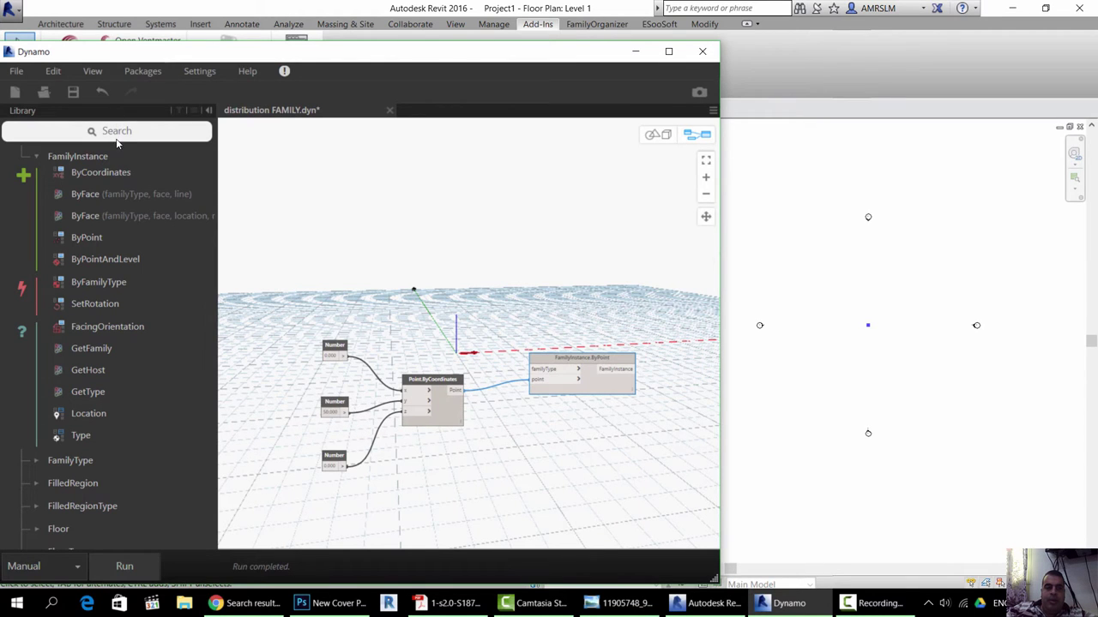
scroll(136, 323, "up", 5)
scroll(136, 323, "up", 3)
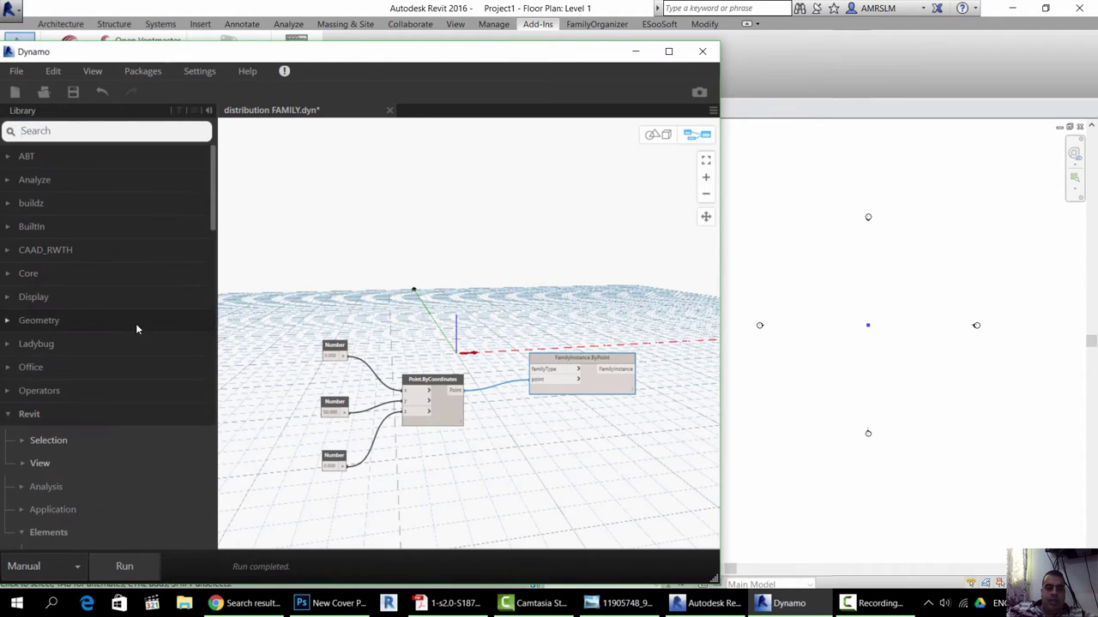
- Add a Family Types node from the Revit Selection category below FamilyInstance.ByPoint
left_click(29, 443)
scroll(129, 342, "down", 2)
scroll(128, 342, "down", 5)
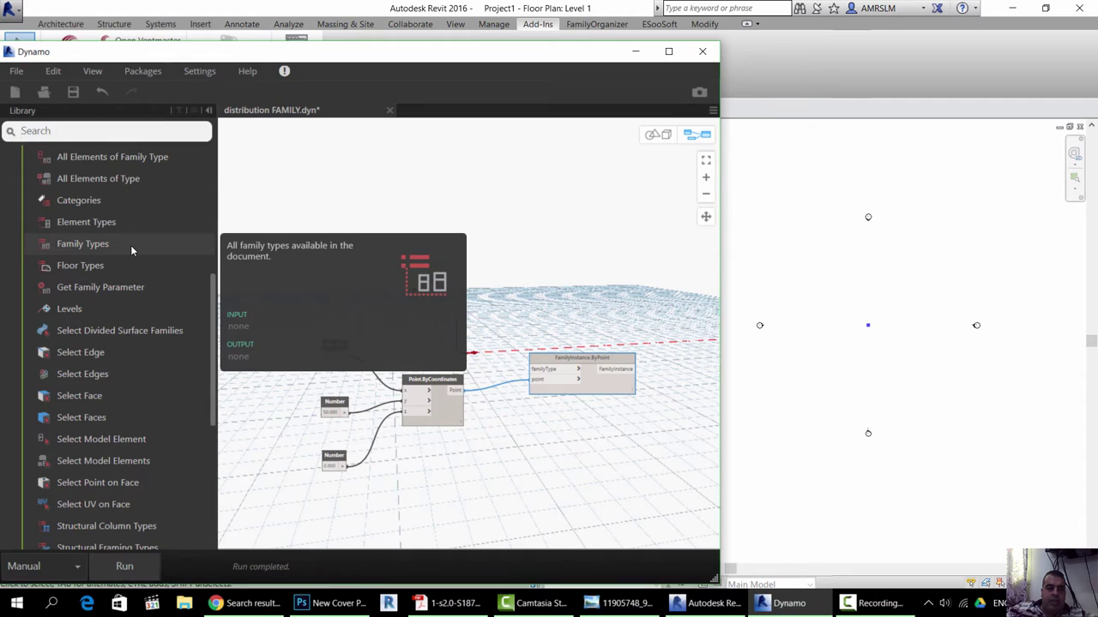
left_click(131, 245)
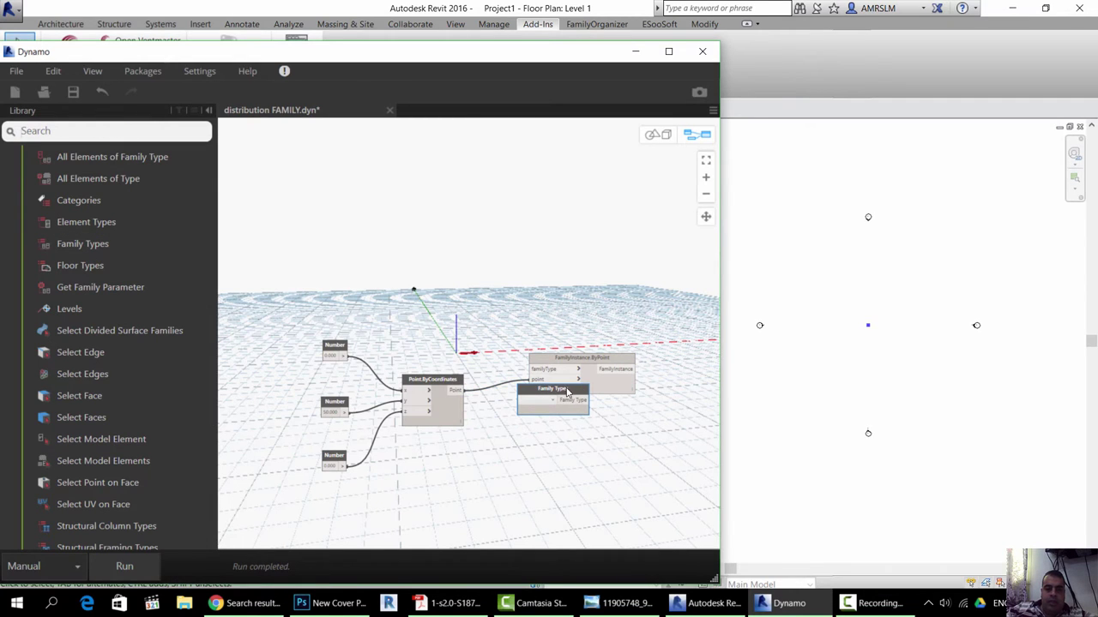
left_click_drag(566, 389, 437, 323)
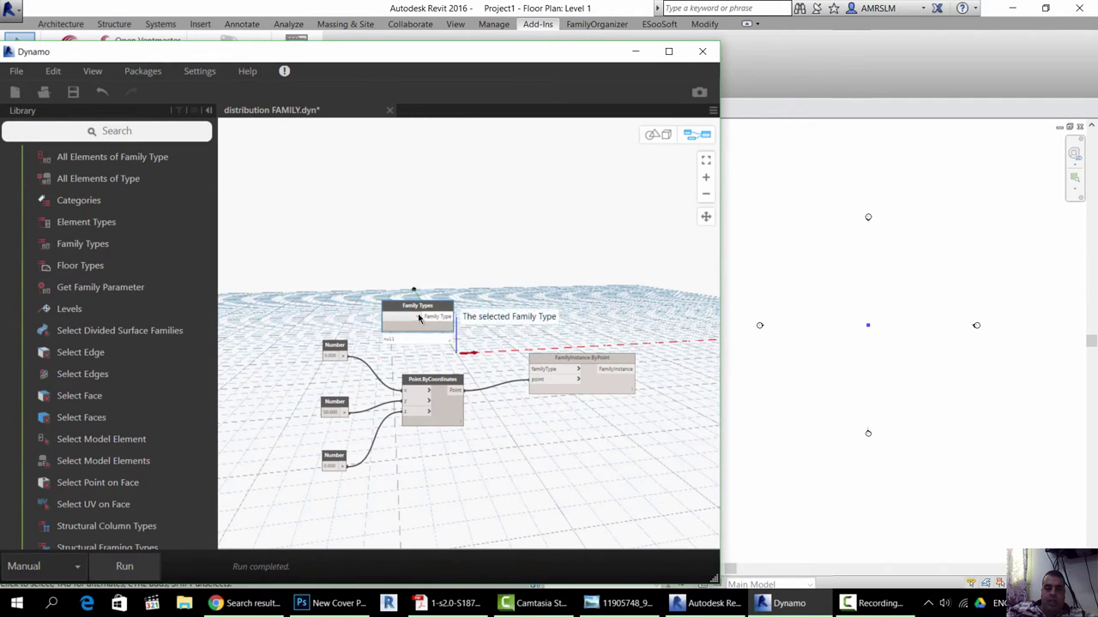
- Set Family Types to Family1:Family1, wire it to familyType, and run to place the instance
left_click(417, 318)
key("f")
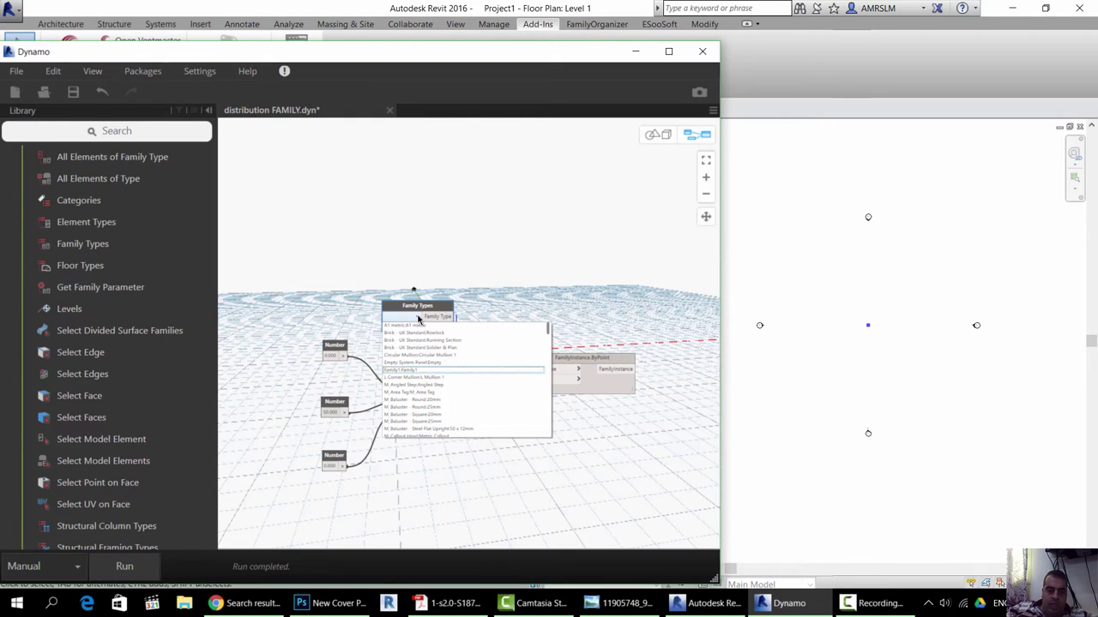
left_click(407, 375)
scroll(442, 365, "up", 2)
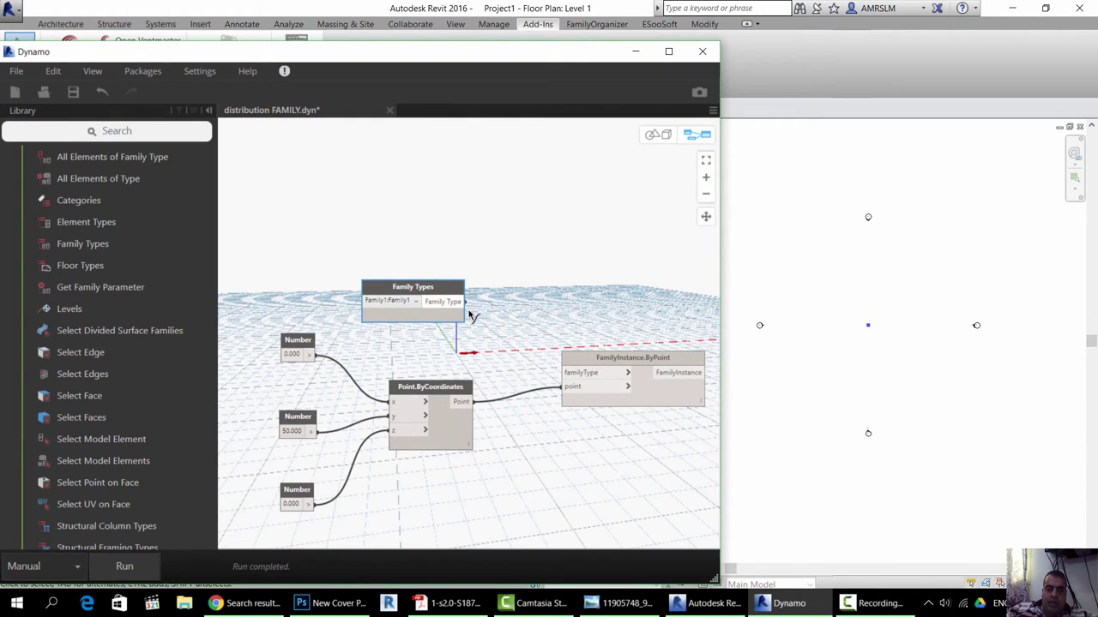
left_click_drag(464, 301, 564, 372)
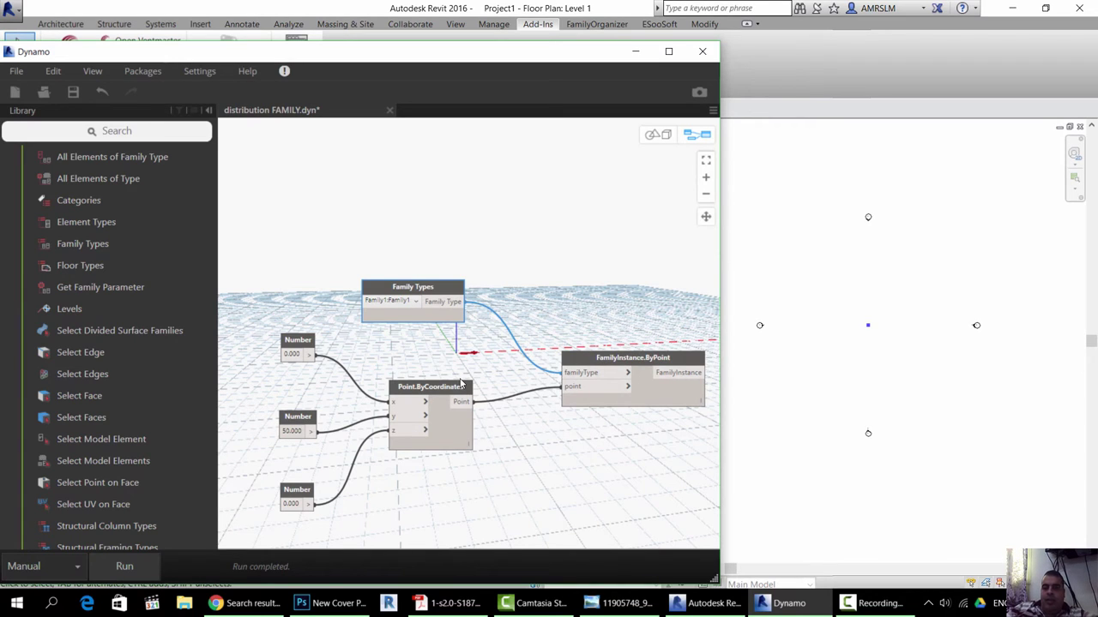
left_click(126, 564)
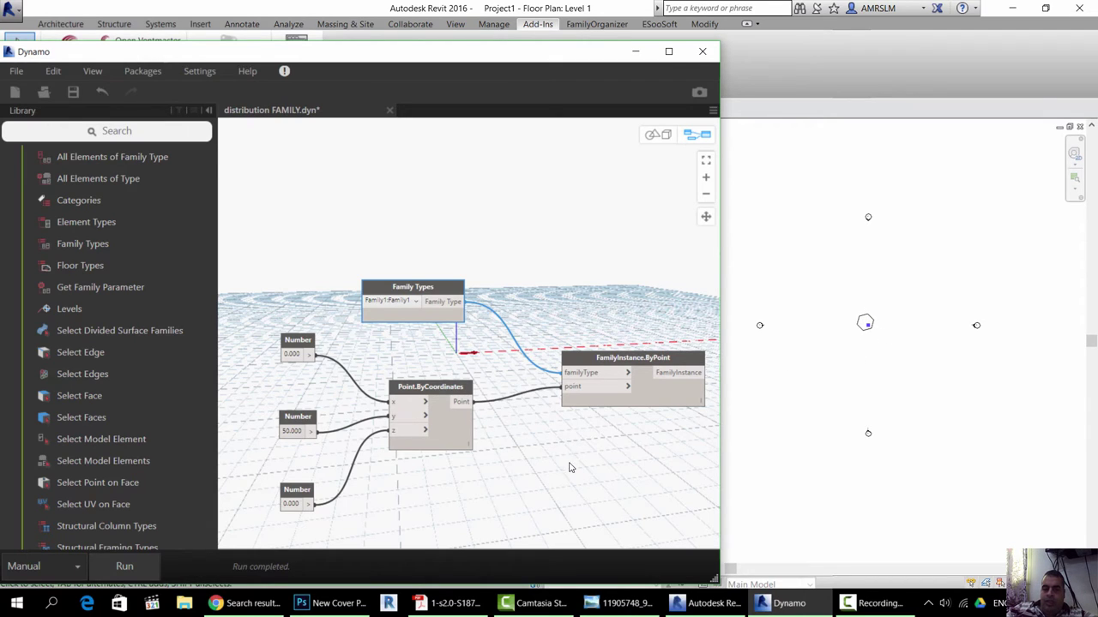
- Replace the x Number's 0.000 with the range 0..5000..1000 and run the graph
left_click(292, 347)
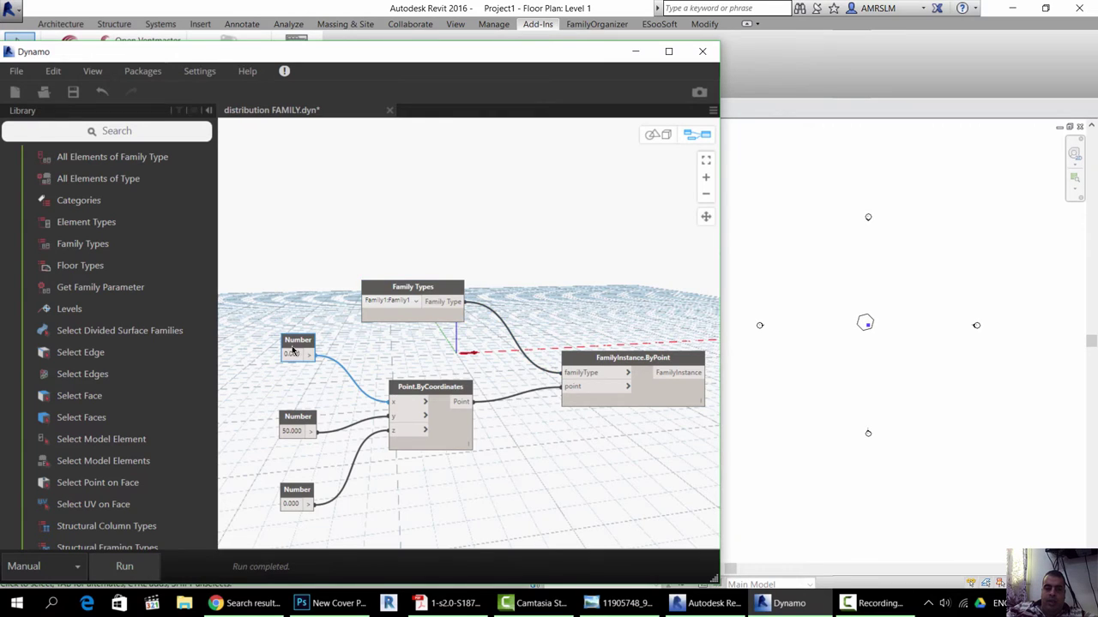
double_click(291, 354)
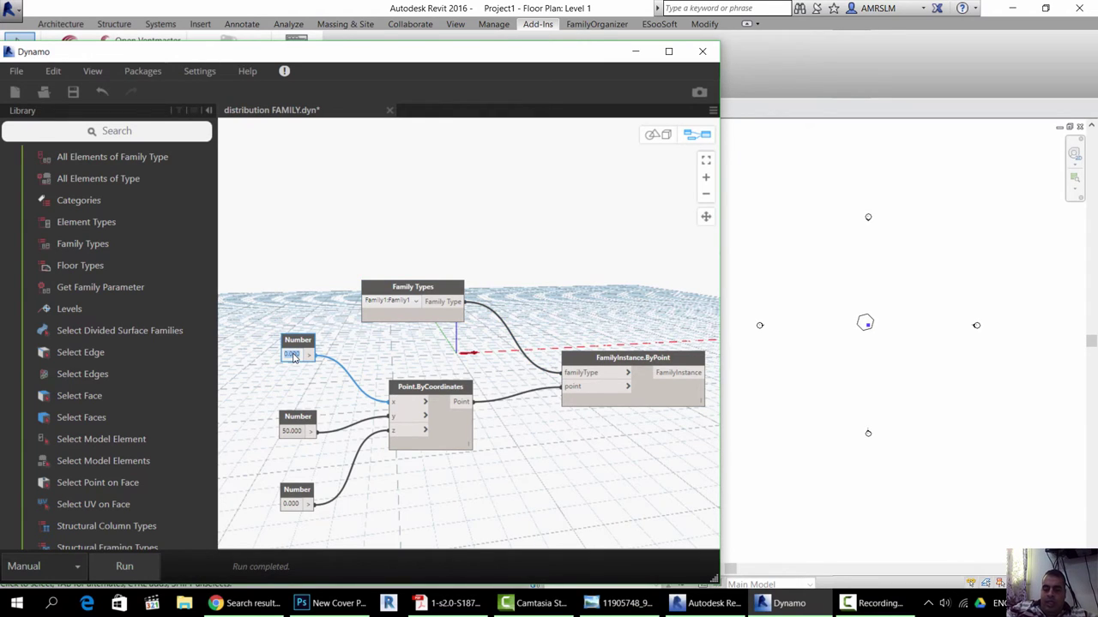
type("0..")
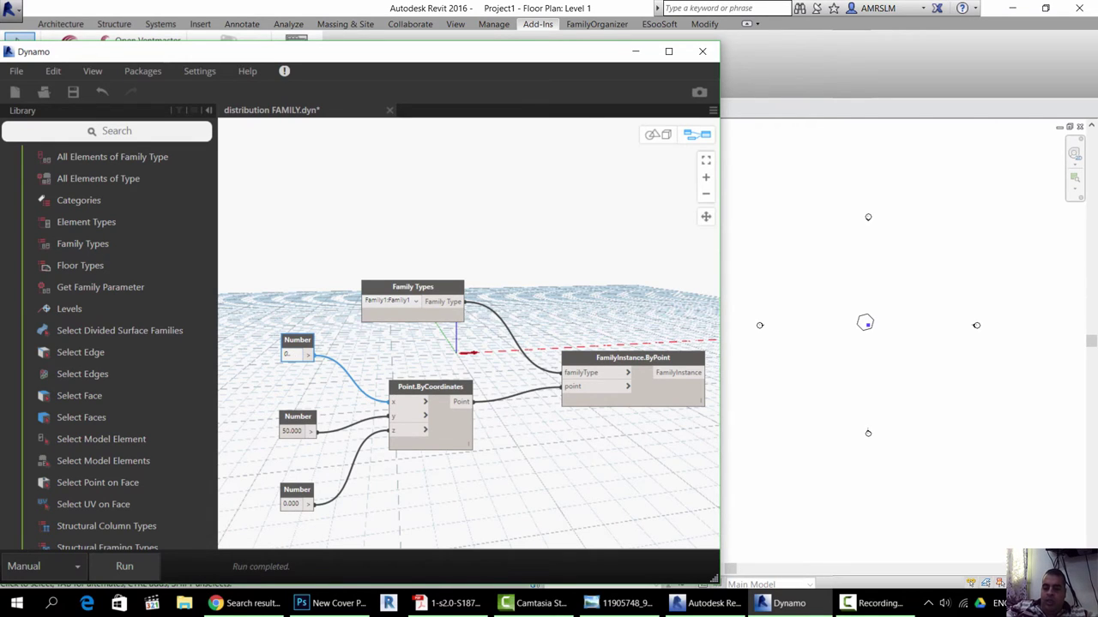
type("5000")
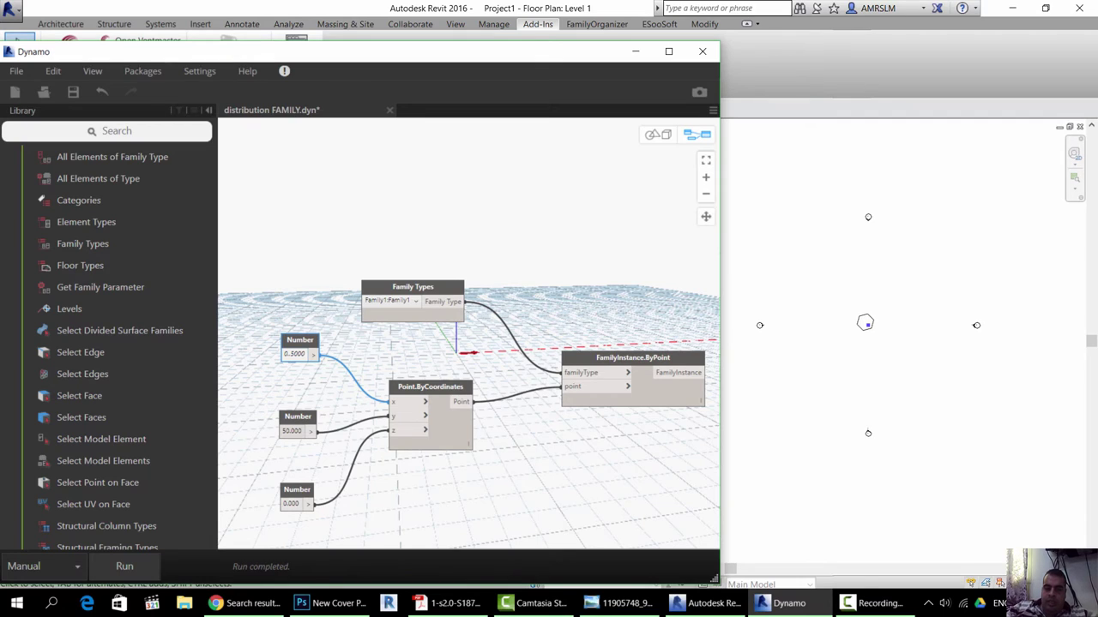
type("..")
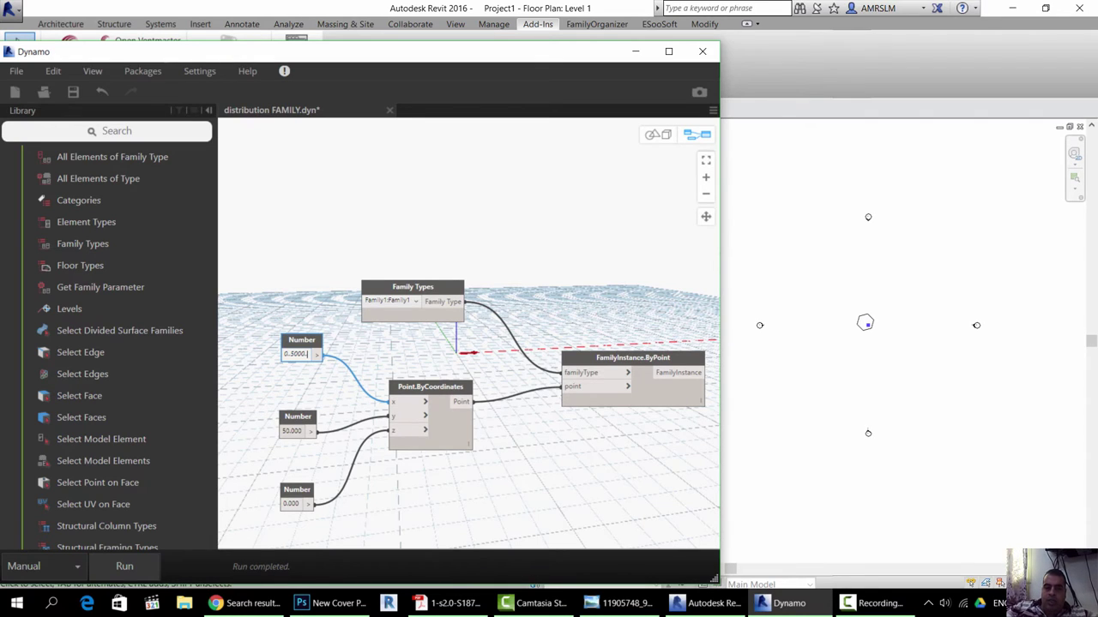
type("1")
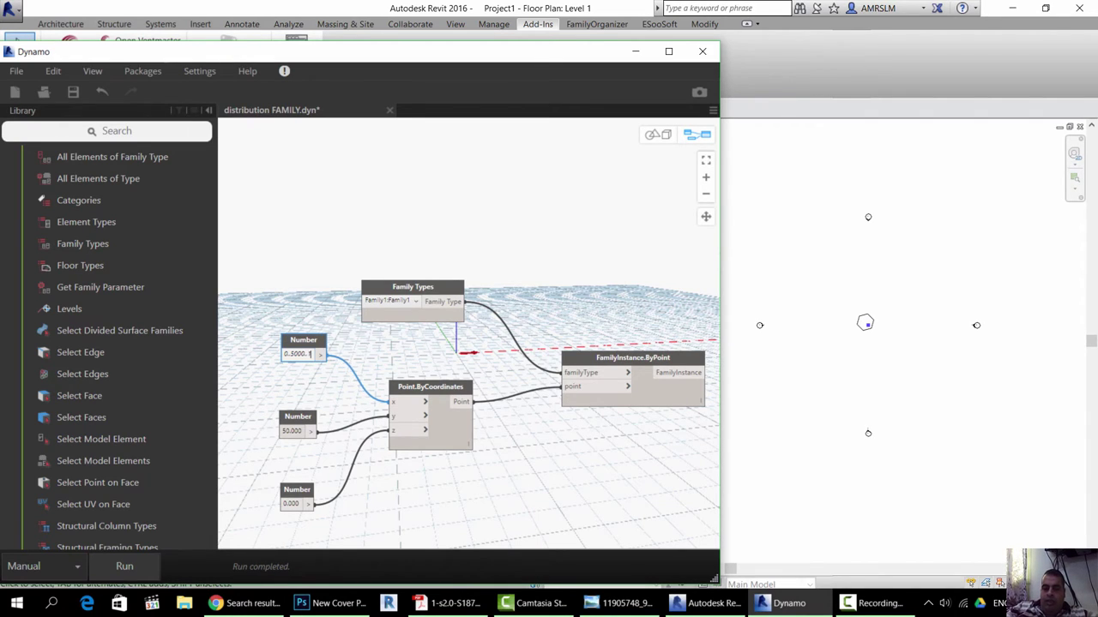
type("000")
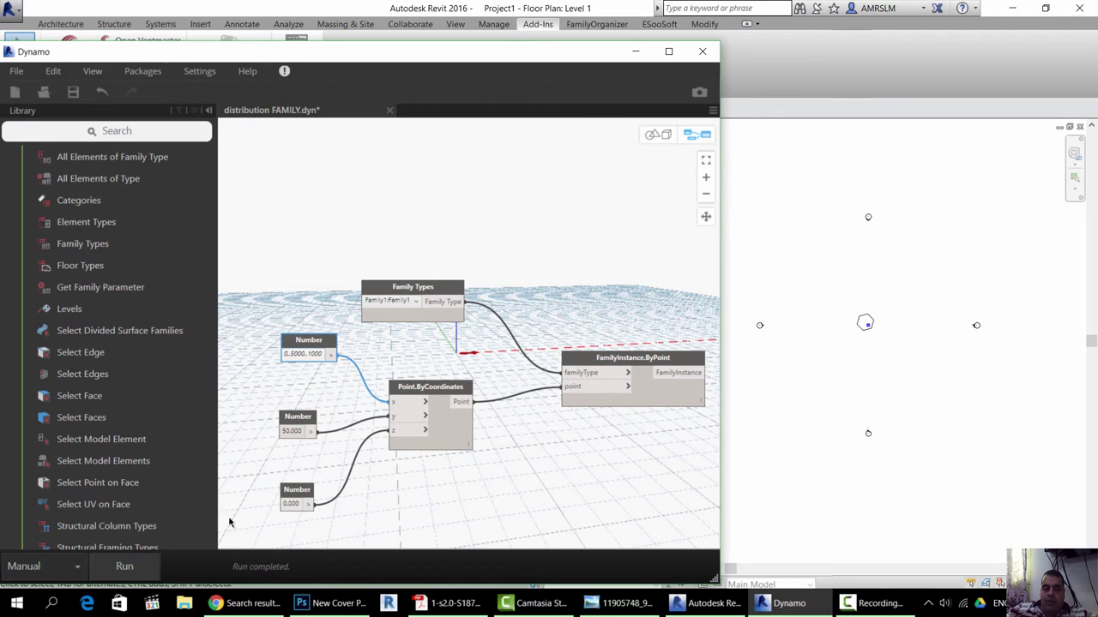
left_click(125, 569)
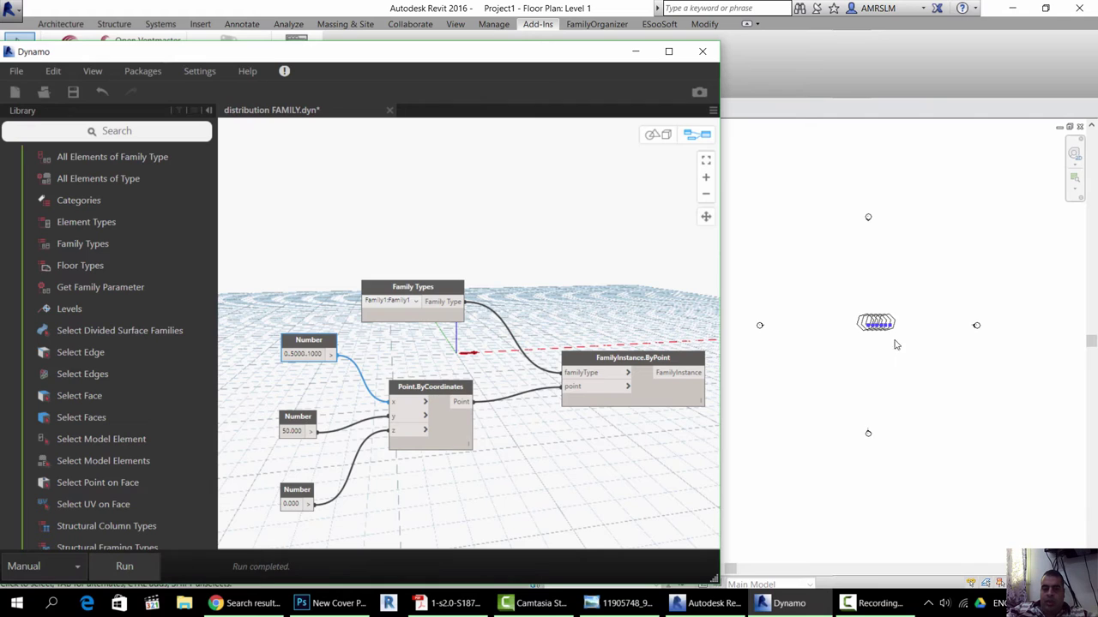
- Correct the x range to 0..50000..10000 and rerun the graph
left_click(301, 354)
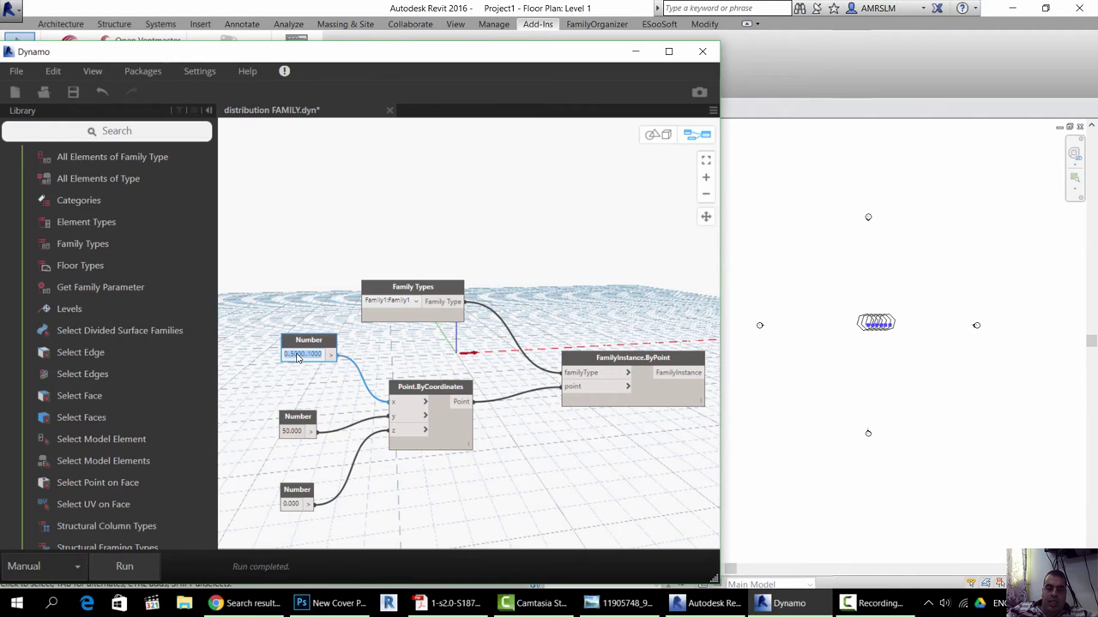
type("0")
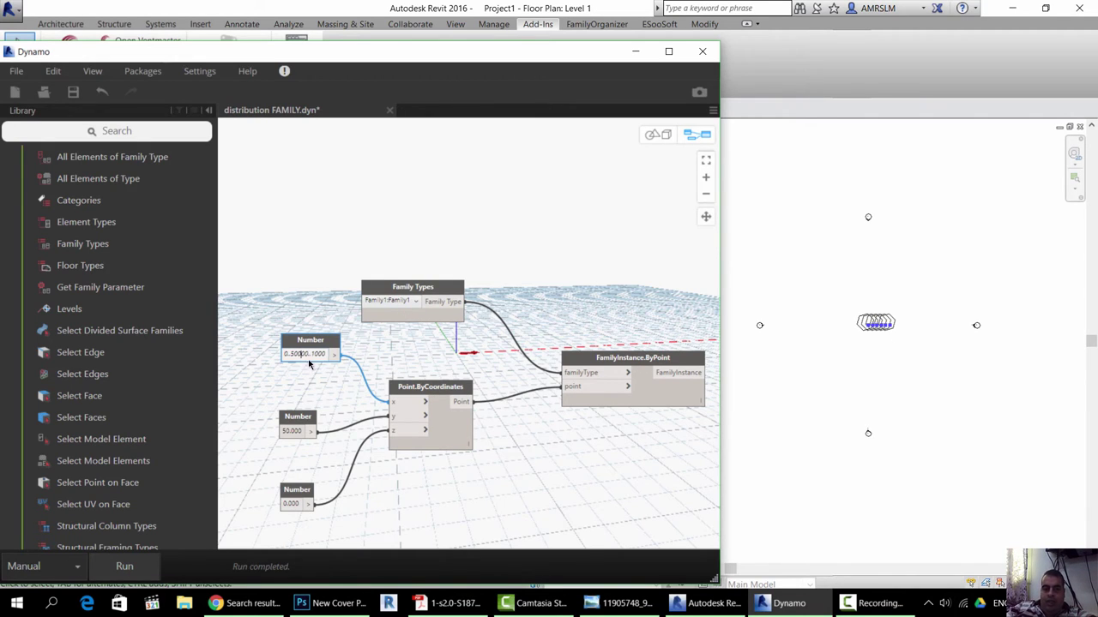
left_click(138, 570)
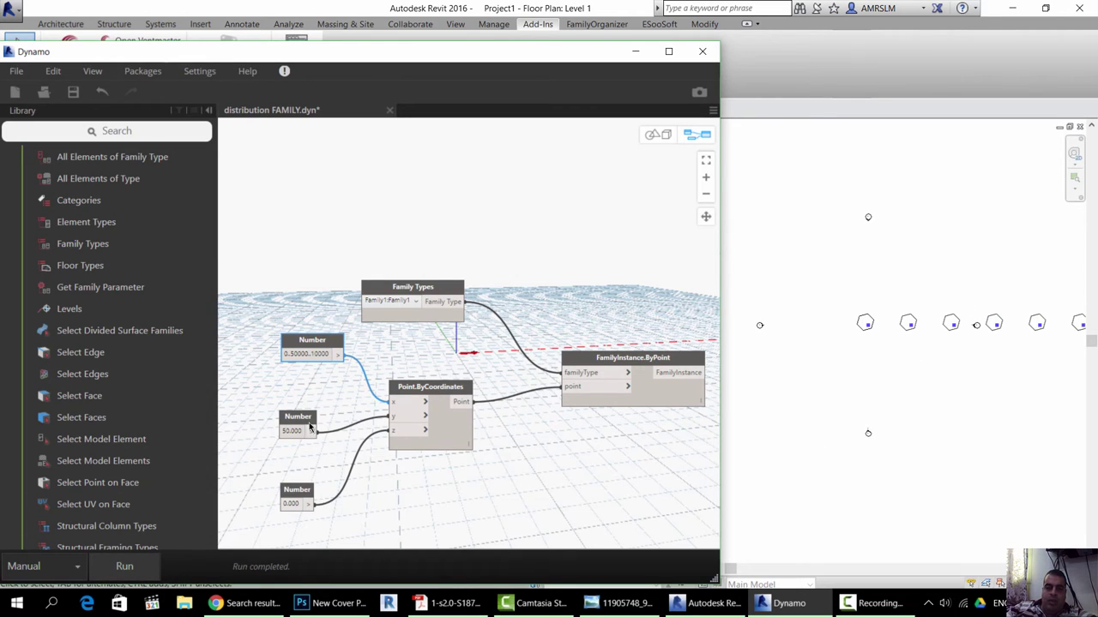
double_click(291, 430)
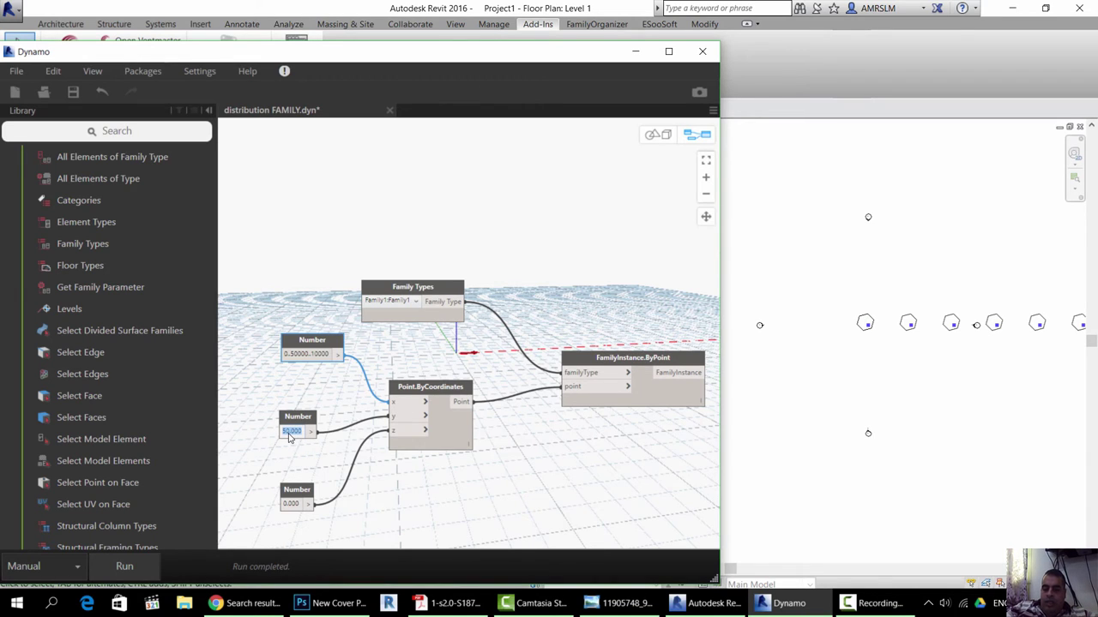
- Set the y Number to 1000..100000..60000, run, and inspect the result in the Revit plan
type("1000")
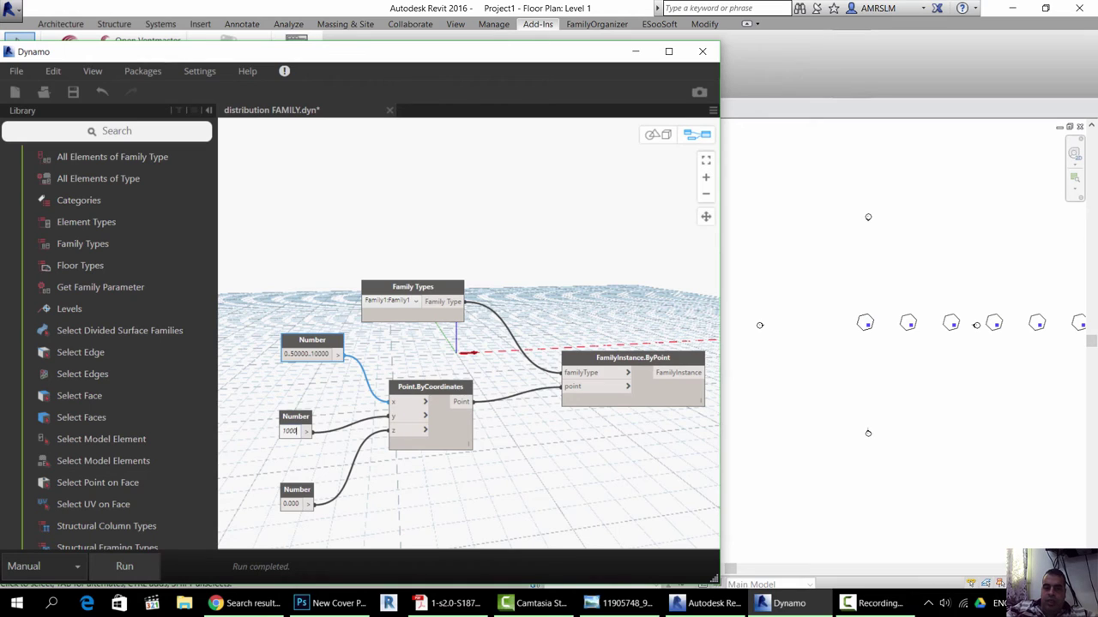
type(".")
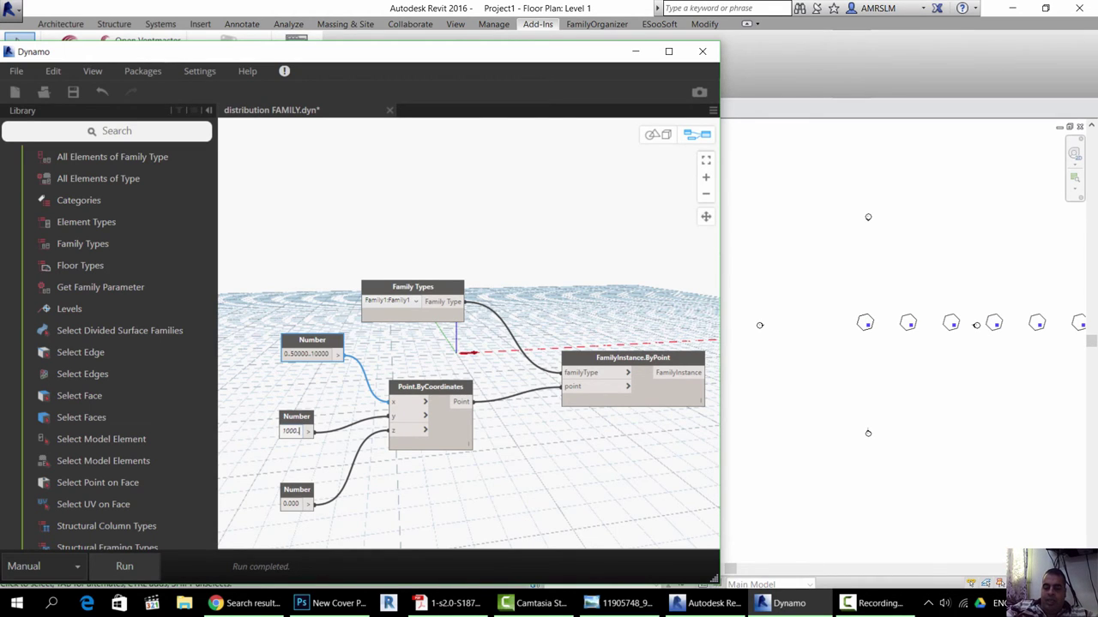
type(".1000")
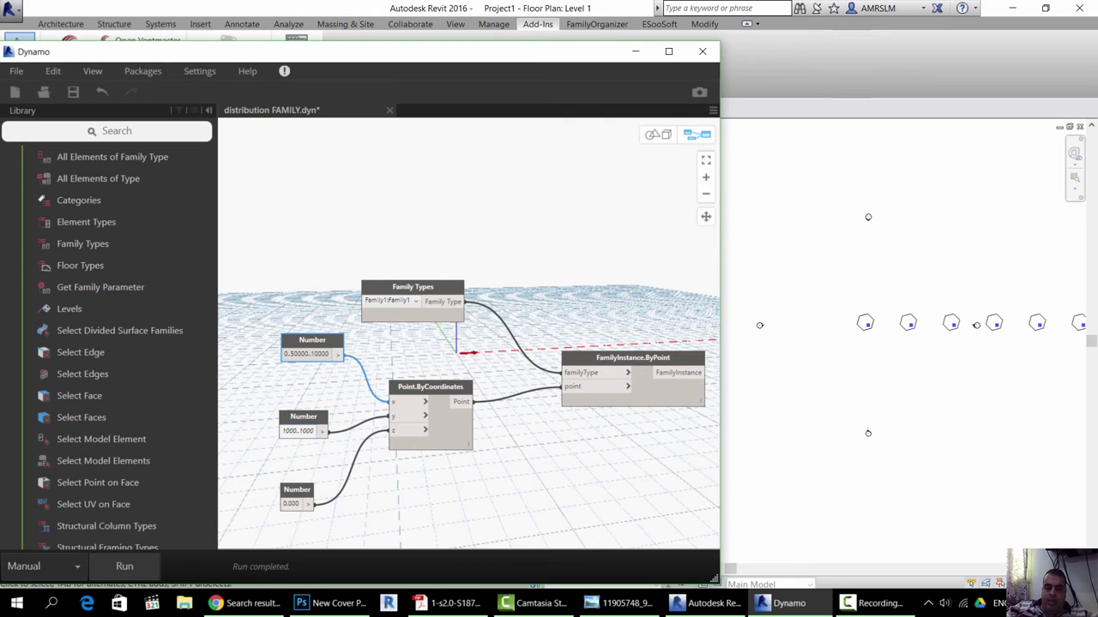
type("00")
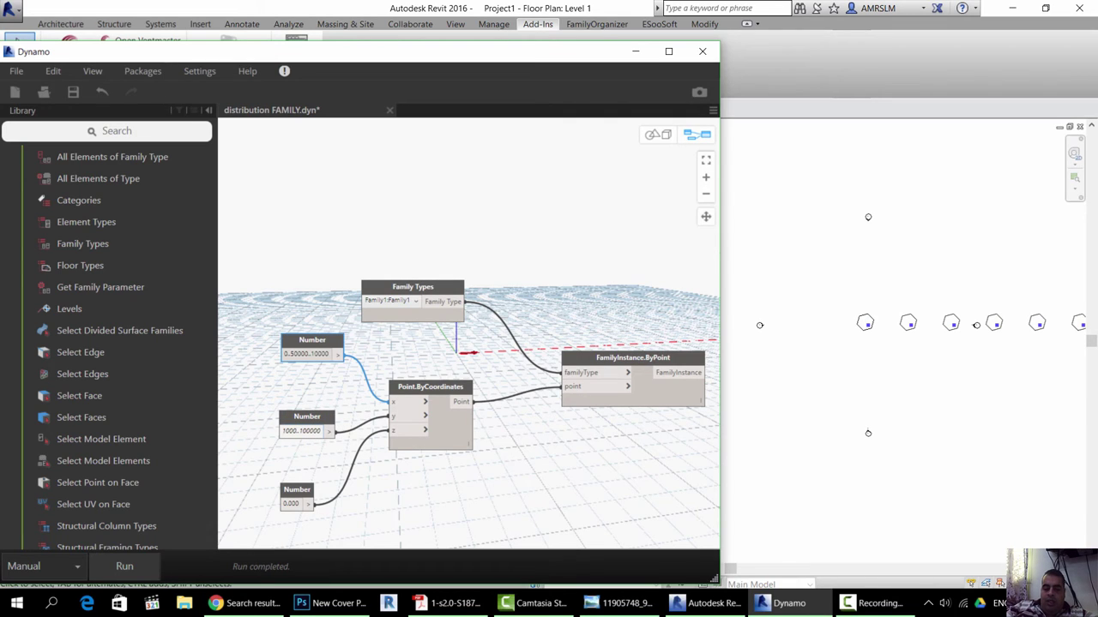
type(".")
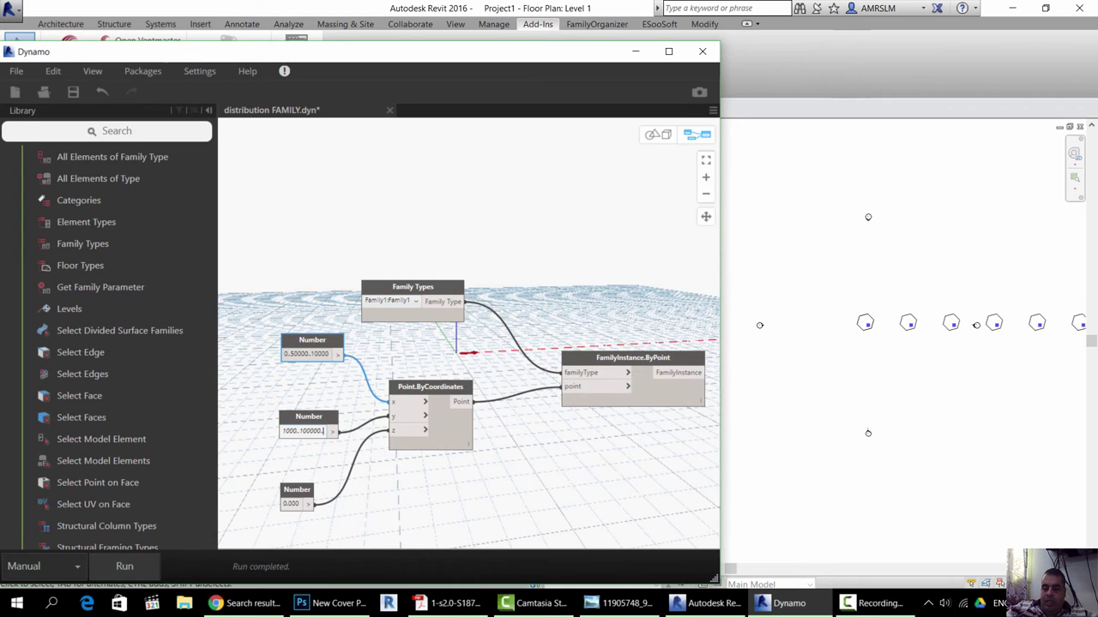
type(".6000")
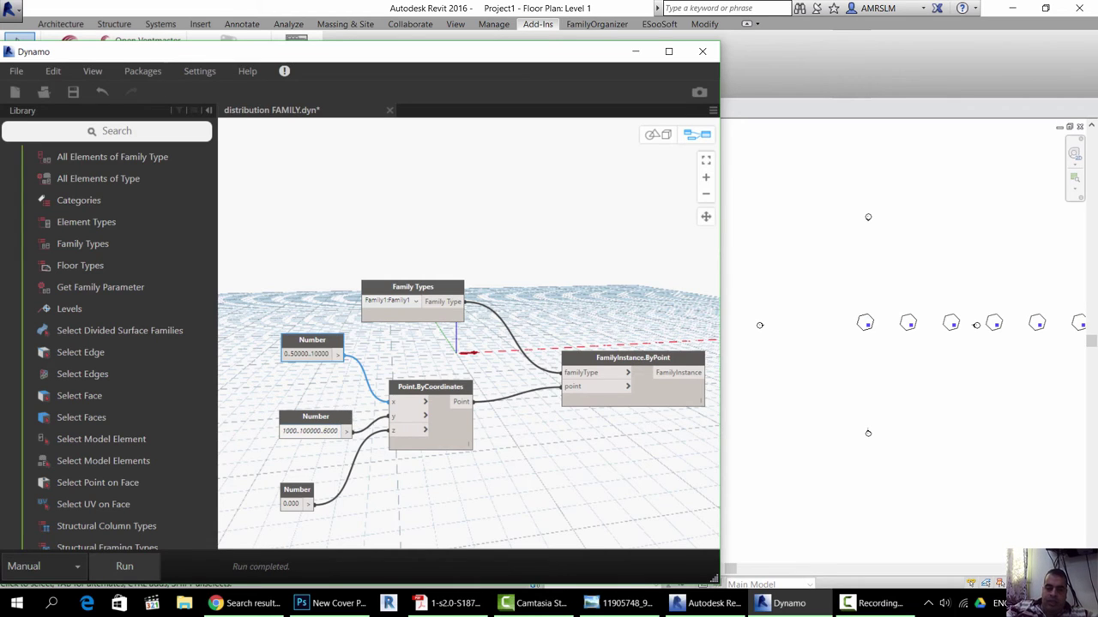
type("0")
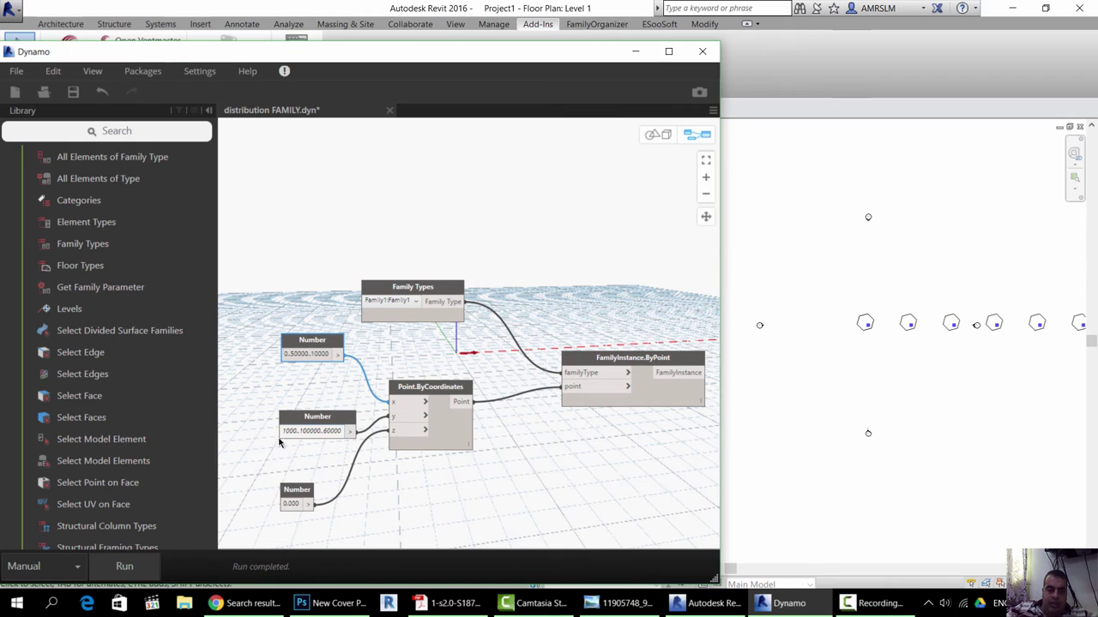
left_click(128, 578)
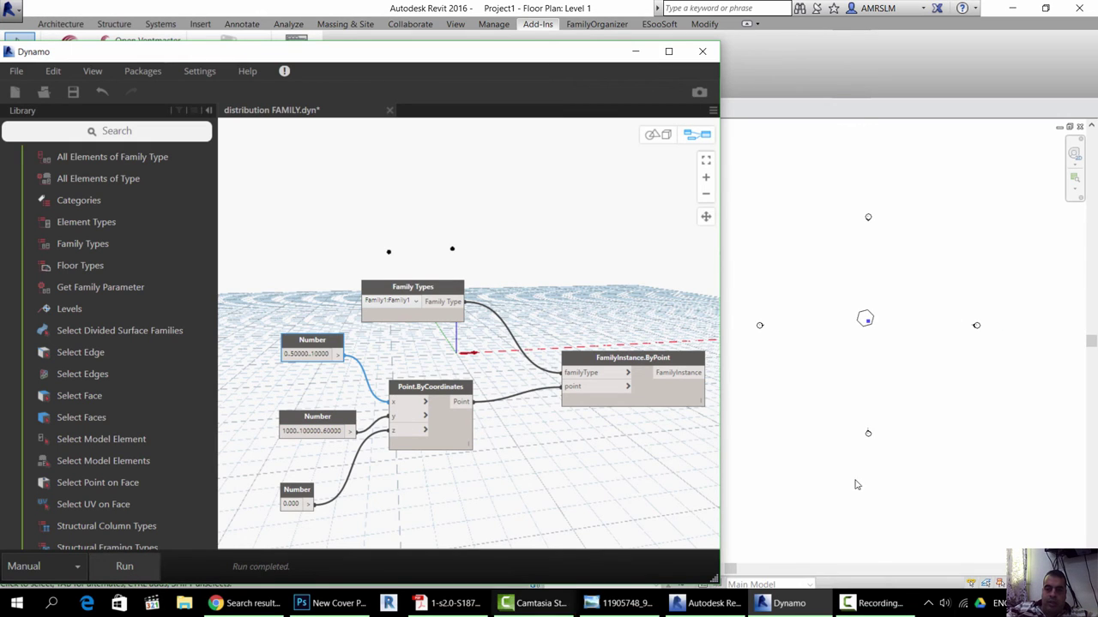
left_click(965, 429)
scroll(920, 433, "down", 2)
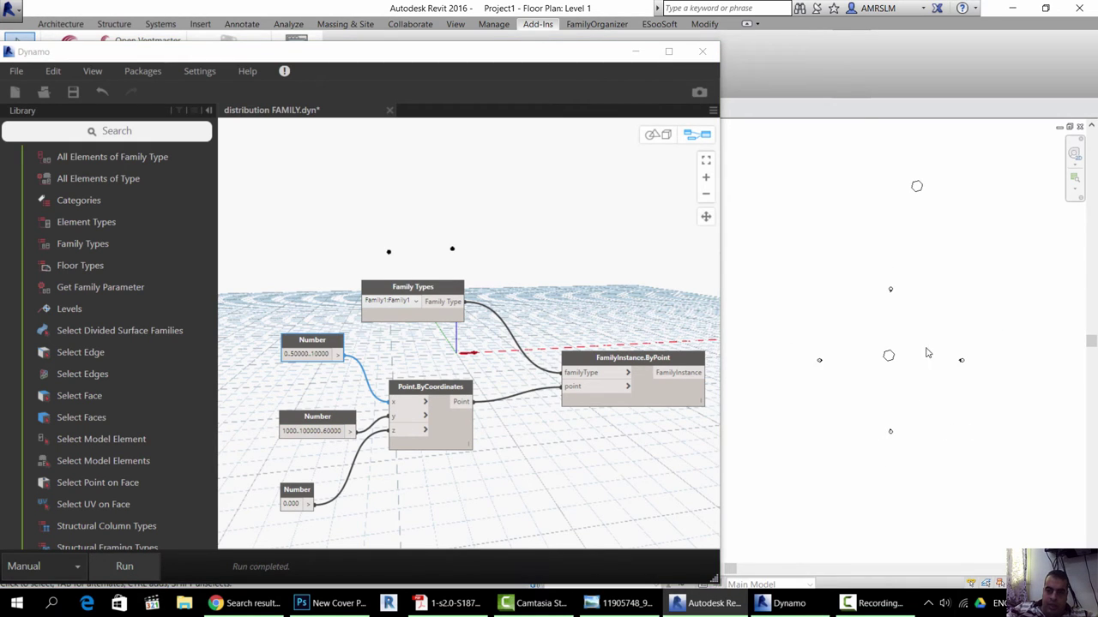
scroll(925, 353, "down", 2)
scroll(923, 353, "down", 2)
scroll(926, 351, "down", 2)
scroll(920, 347, "up", 3)
- Change the y range step to 20000 and rerun the graph
left_click(334, 431)
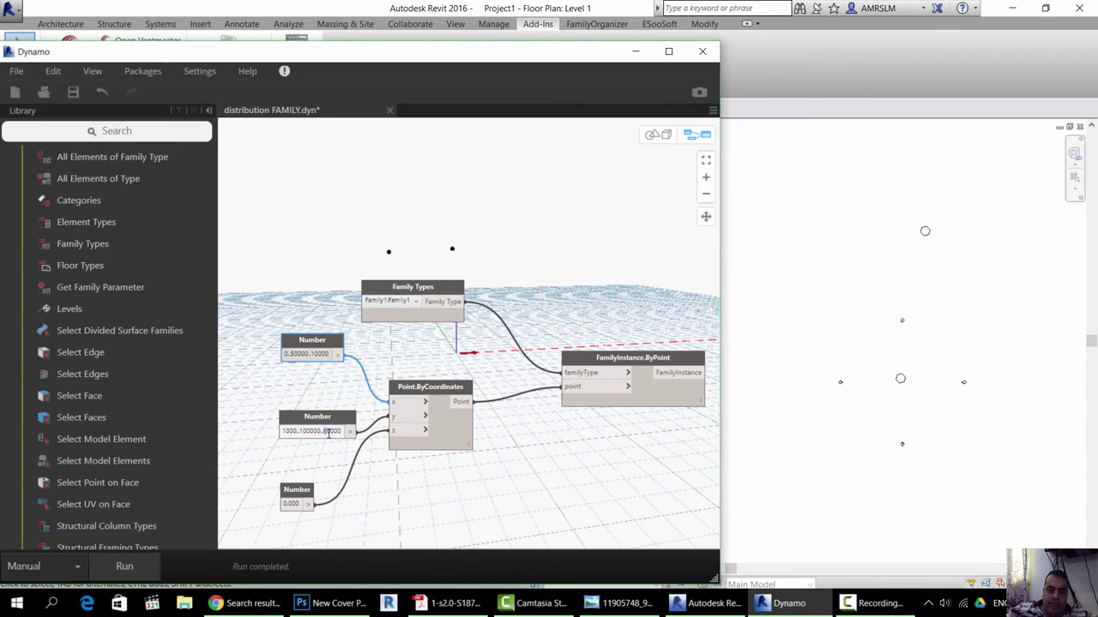
key("BackSpace")
type("2")
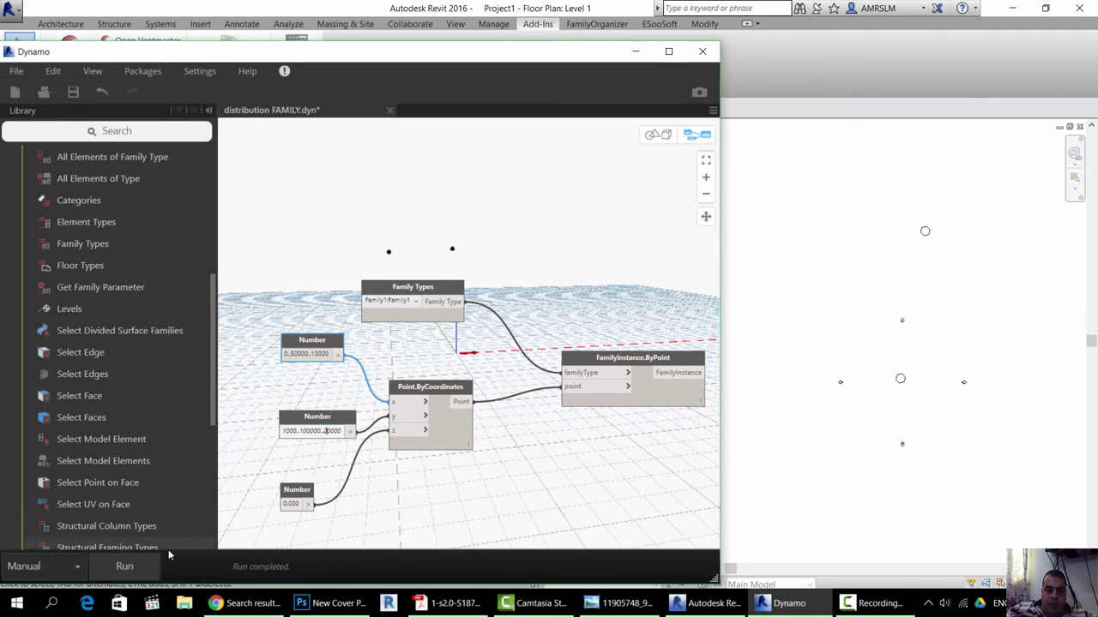
left_click(148, 563)
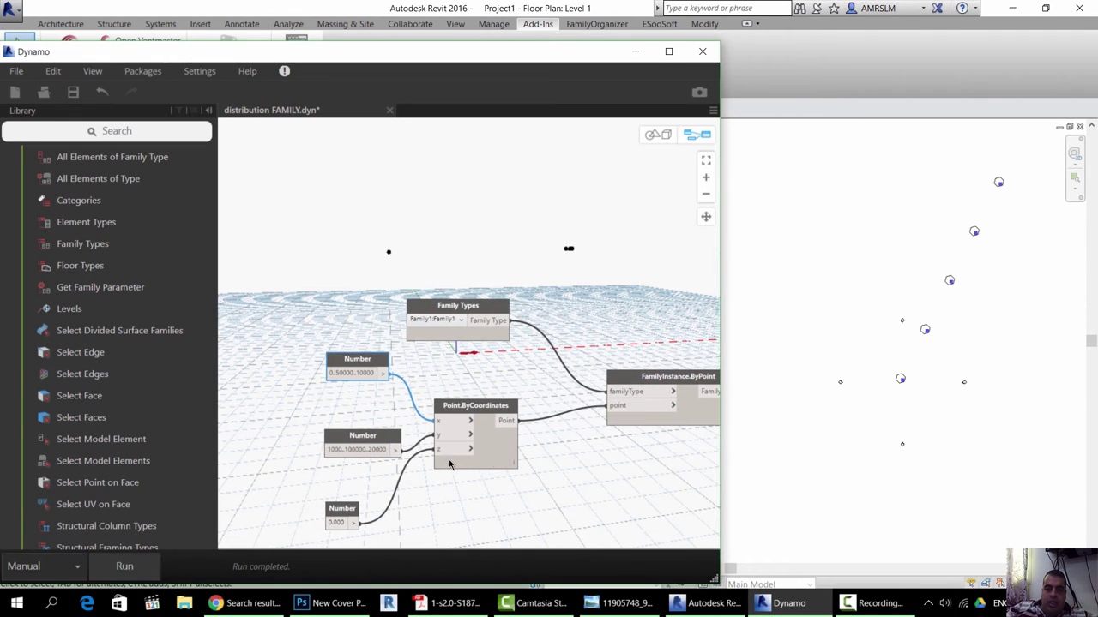
- Replace the y range's final 20000 with XCVV, making 1000..100000..XCVV, and reposition the node
middle_click_drag(415, 432, 514, 392)
scroll(400, 389, "up", 3)
triple_click(539, 360)
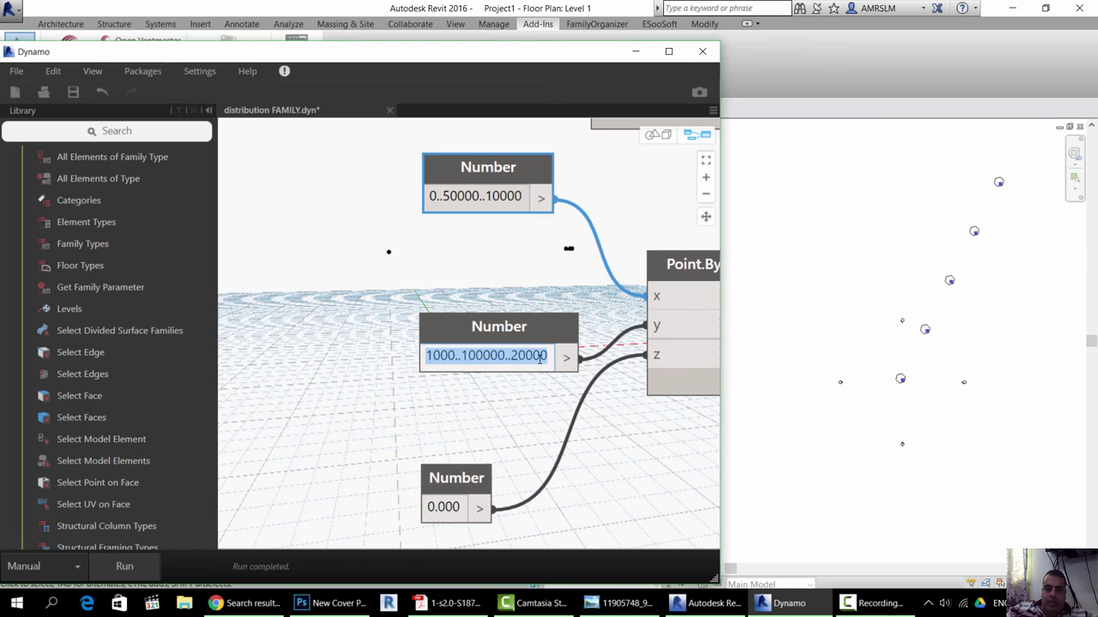
left_click_drag(511, 355, 532, 355)
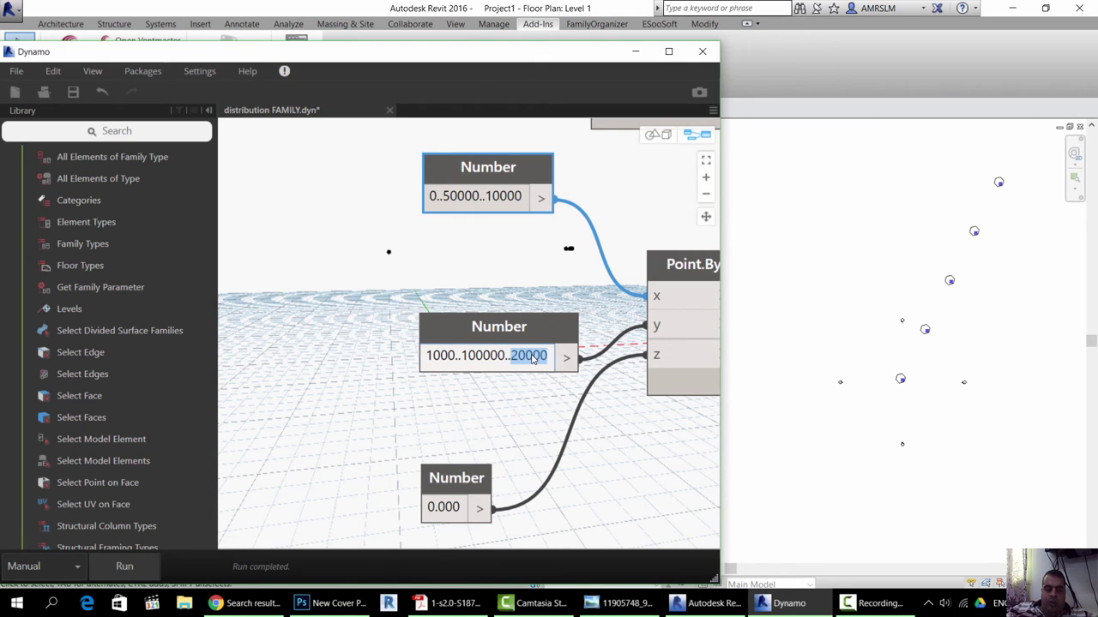
type("XCVV")
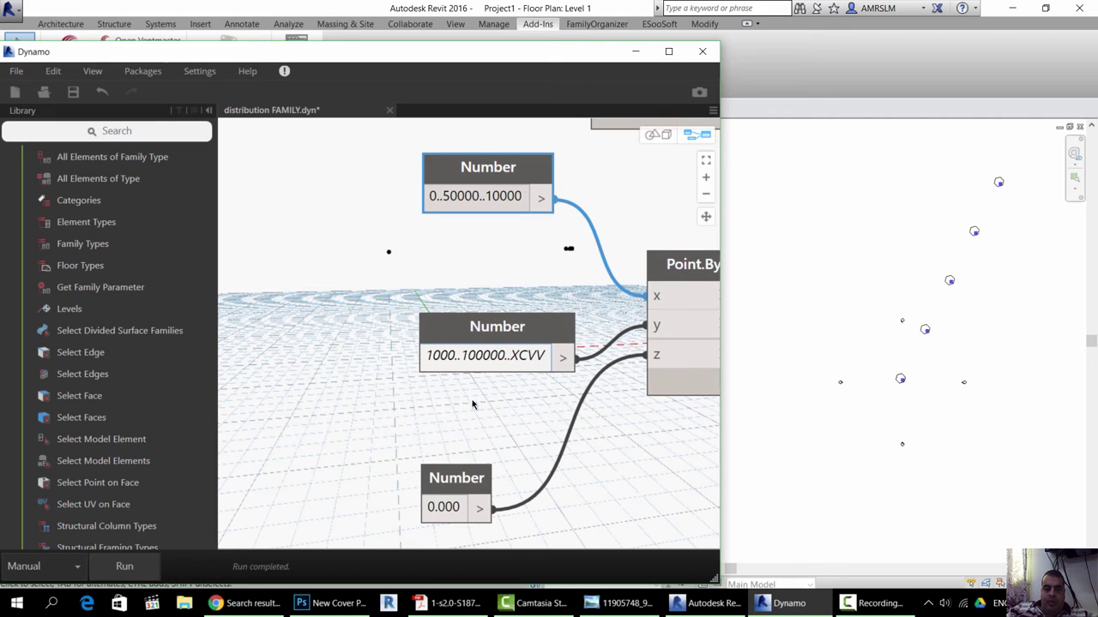
left_click(472, 401)
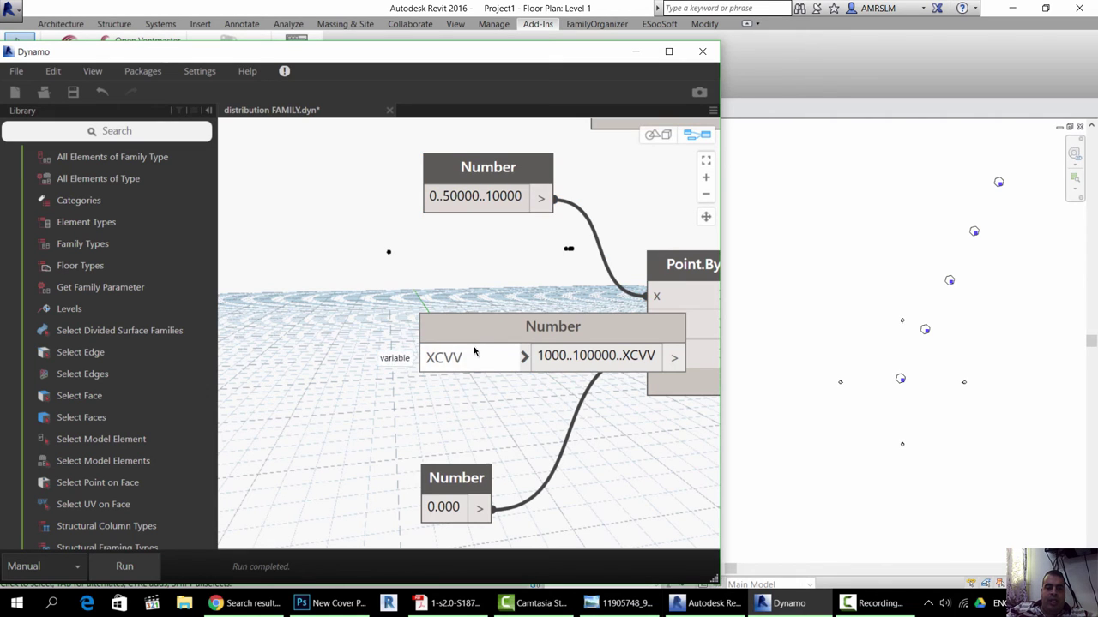
left_click(459, 324)
left_click_drag(460, 323, 306, 284)
scroll(386, 388, "down", 3)
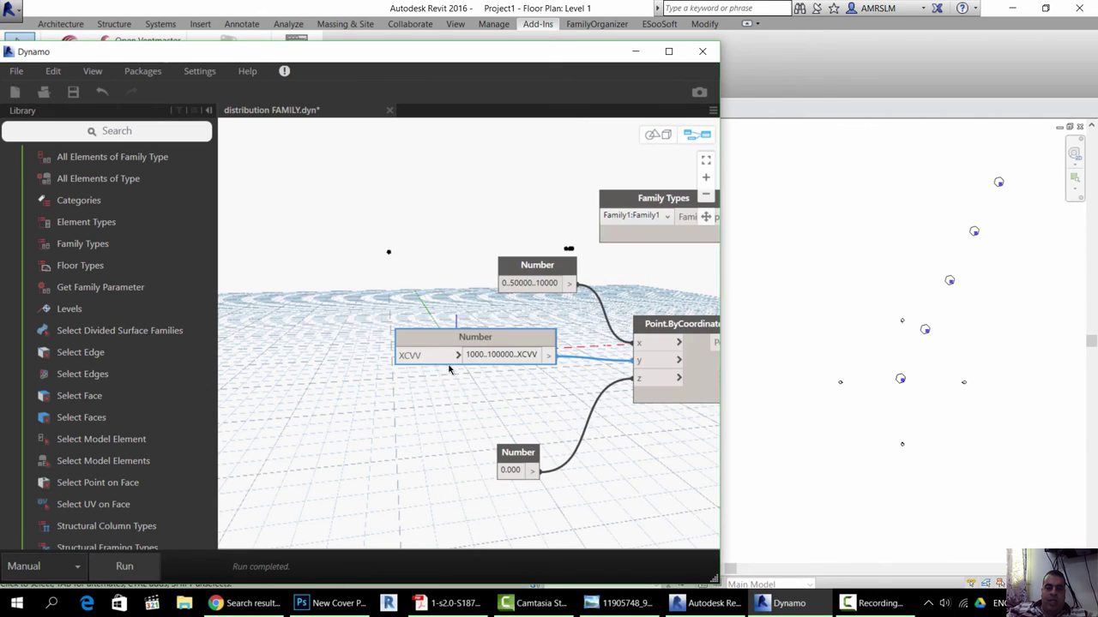
middle_click_drag(385, 388, 432, 396)
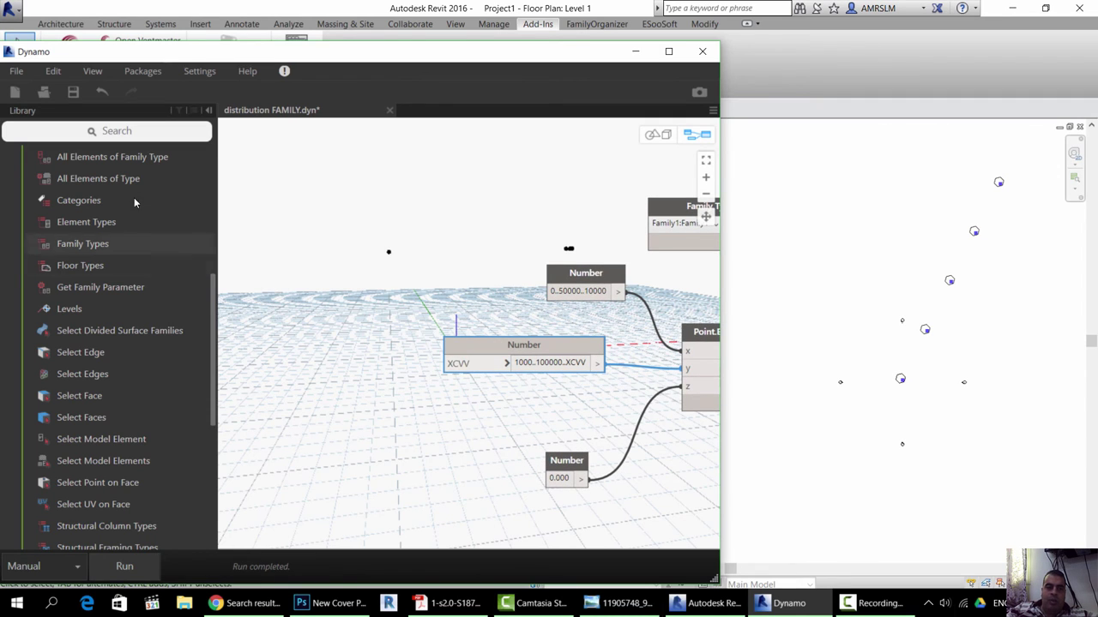
- Duplicate the 0..50000..10000 node, set the copy to 30000, wire it to XCVV, and run
left_click(590, 276)
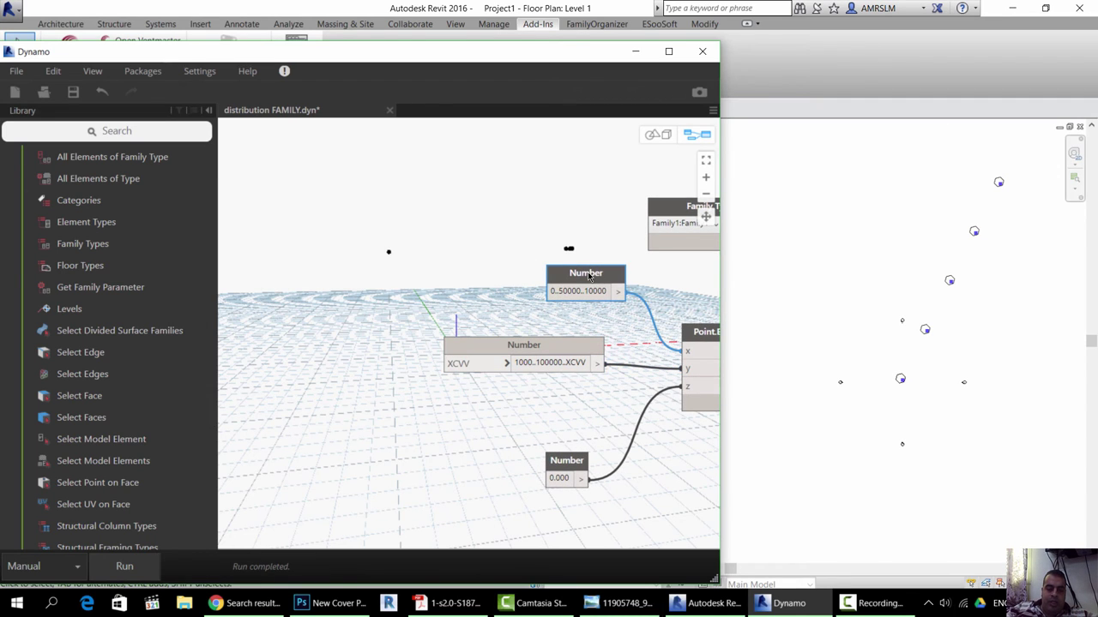
key("ctrl+c")
key("ctrl+v")
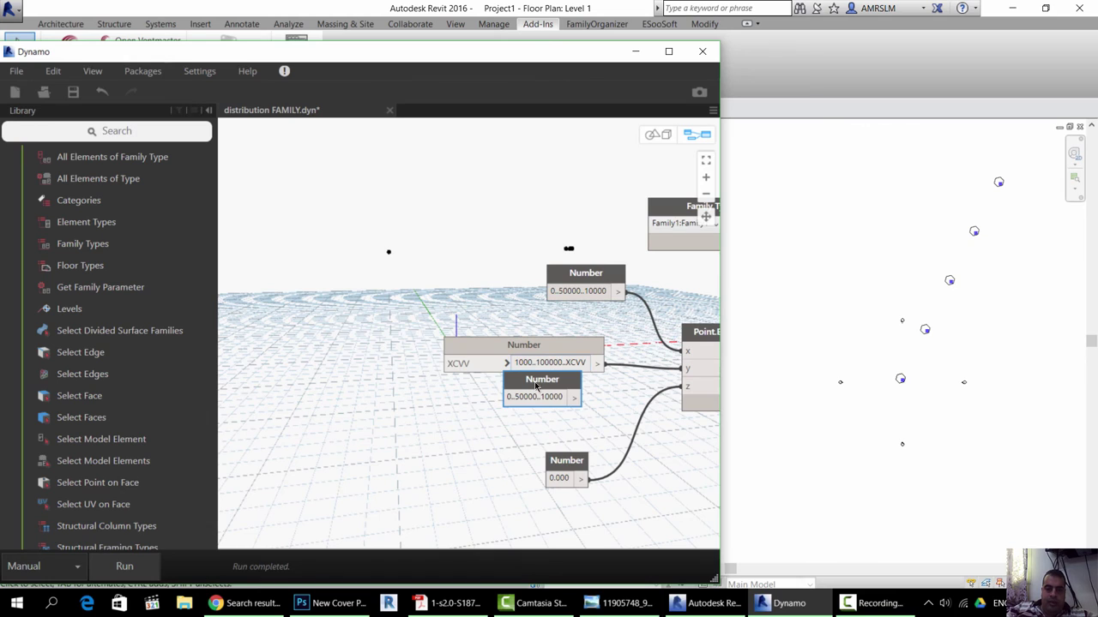
left_click_drag(536, 386, 322, 324)
left_click(327, 335)
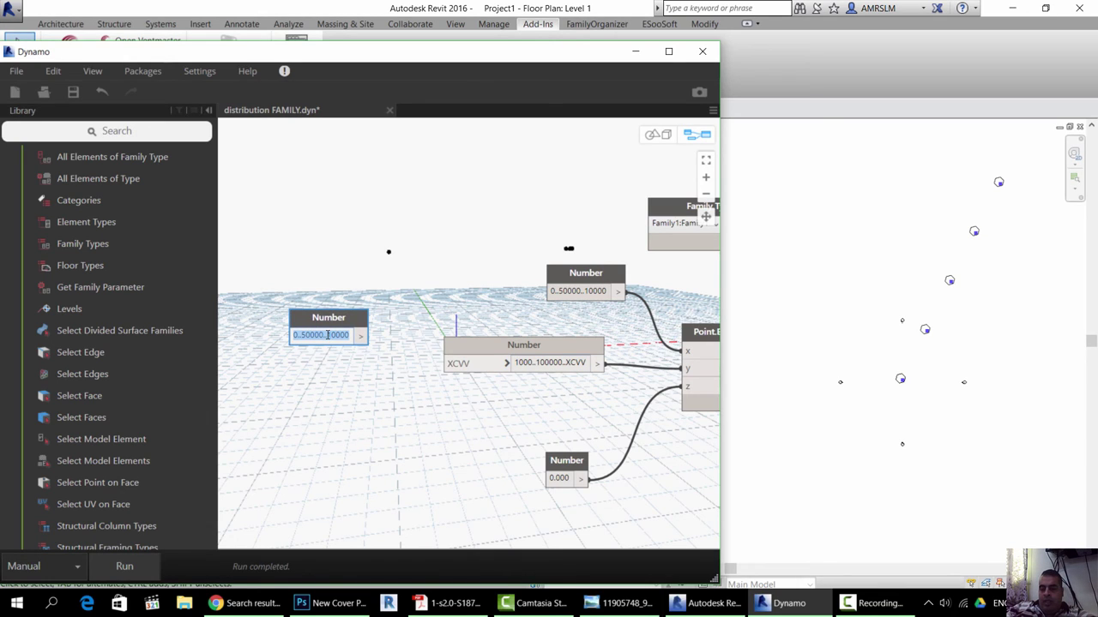
type("300")
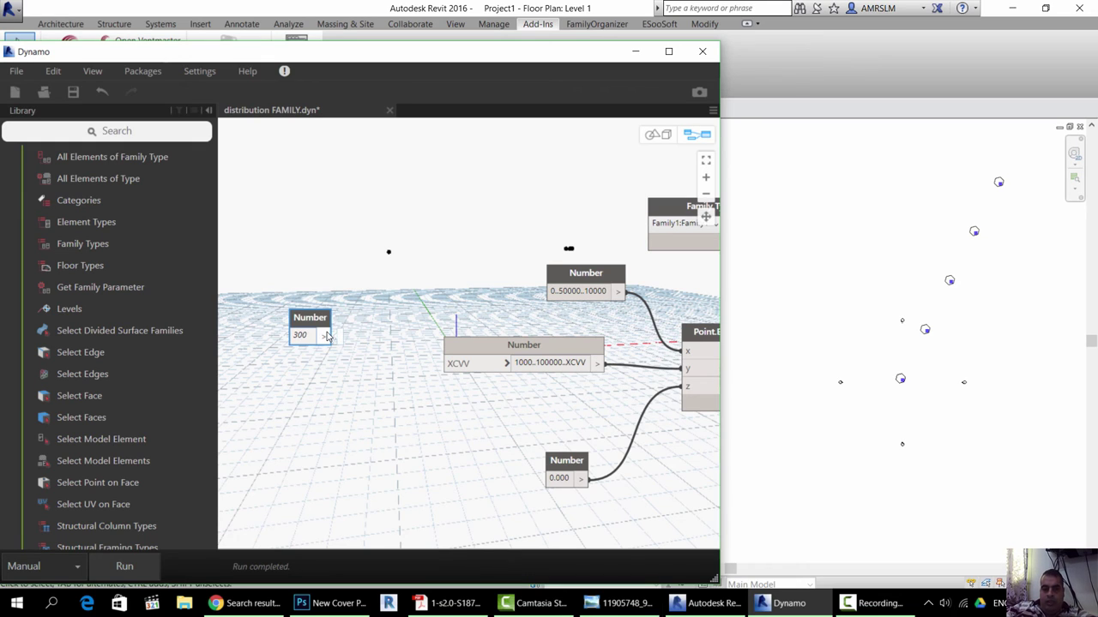
type("00")
key("Return")
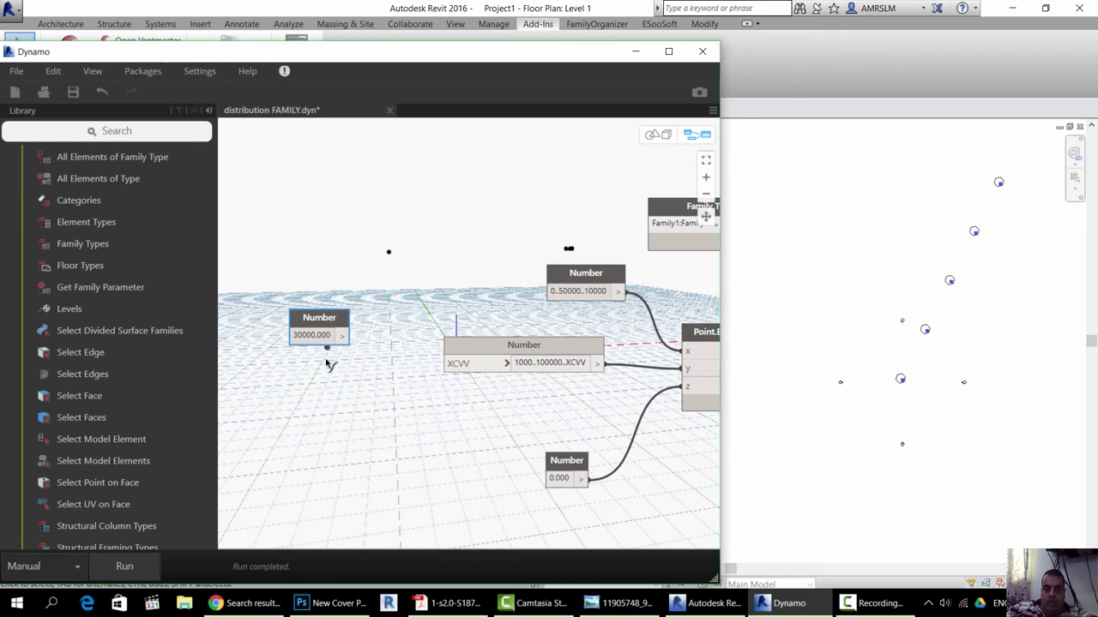
left_click_drag(342, 335, 462, 371)
left_click(461, 371)
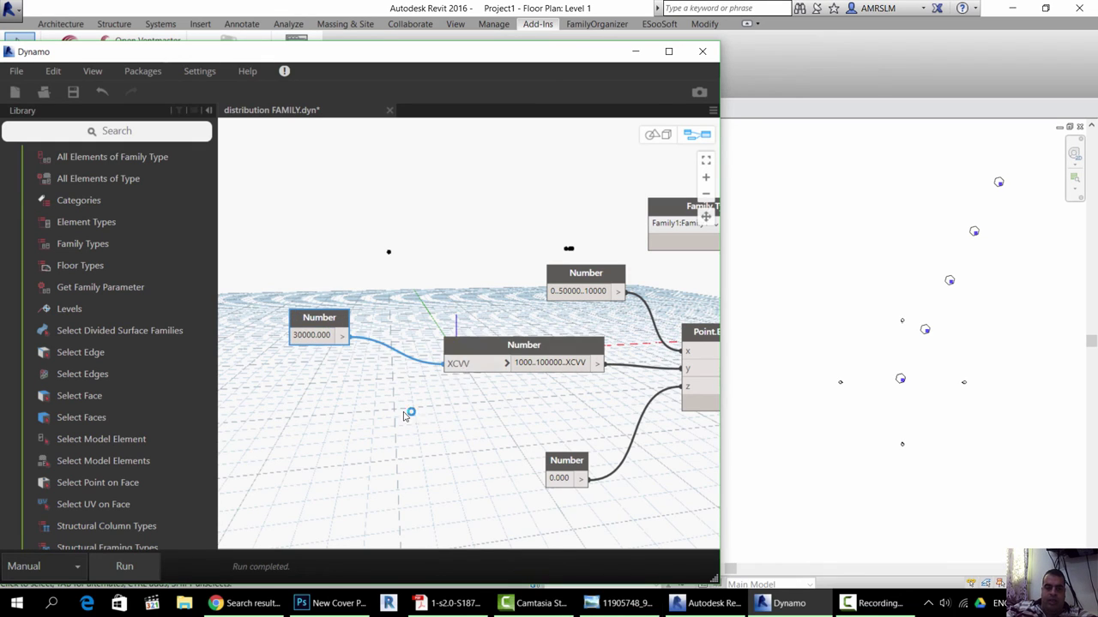
left_click(136, 568)
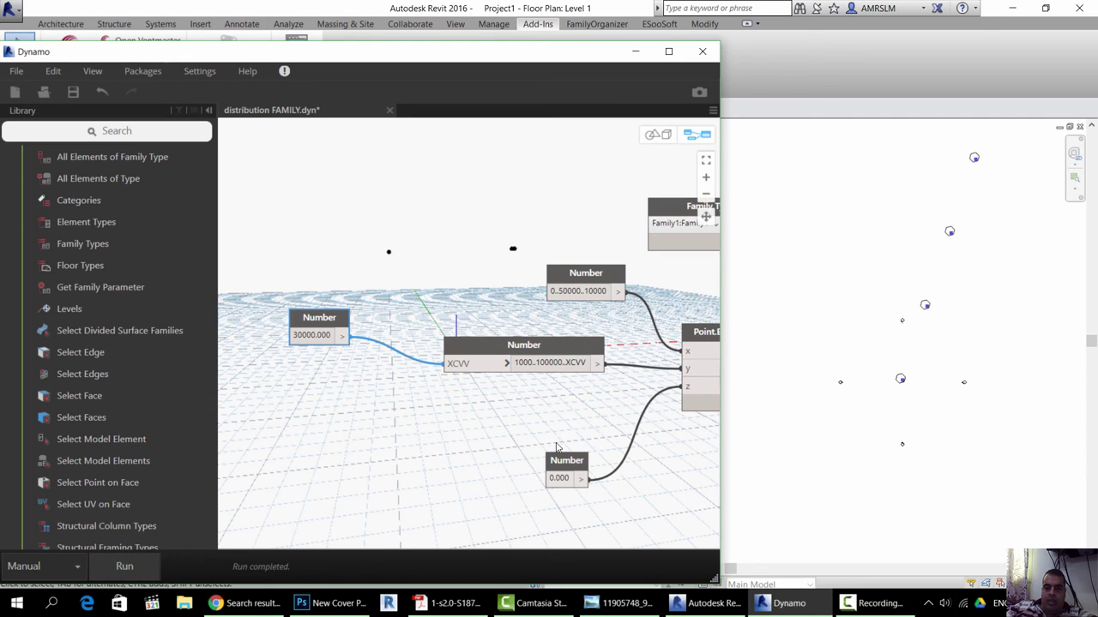
- Change the XCVV Number to 40000 and rerun, then select the y range's leading 1000
left_click(300, 338)
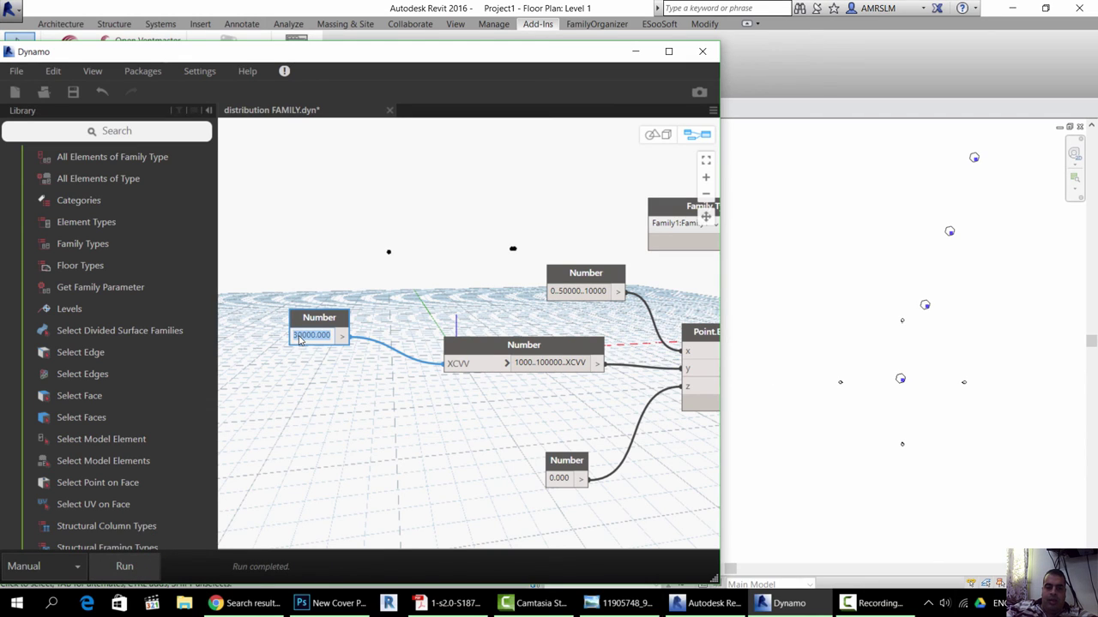
left_click(296, 337)
key("Delete")
type("4")
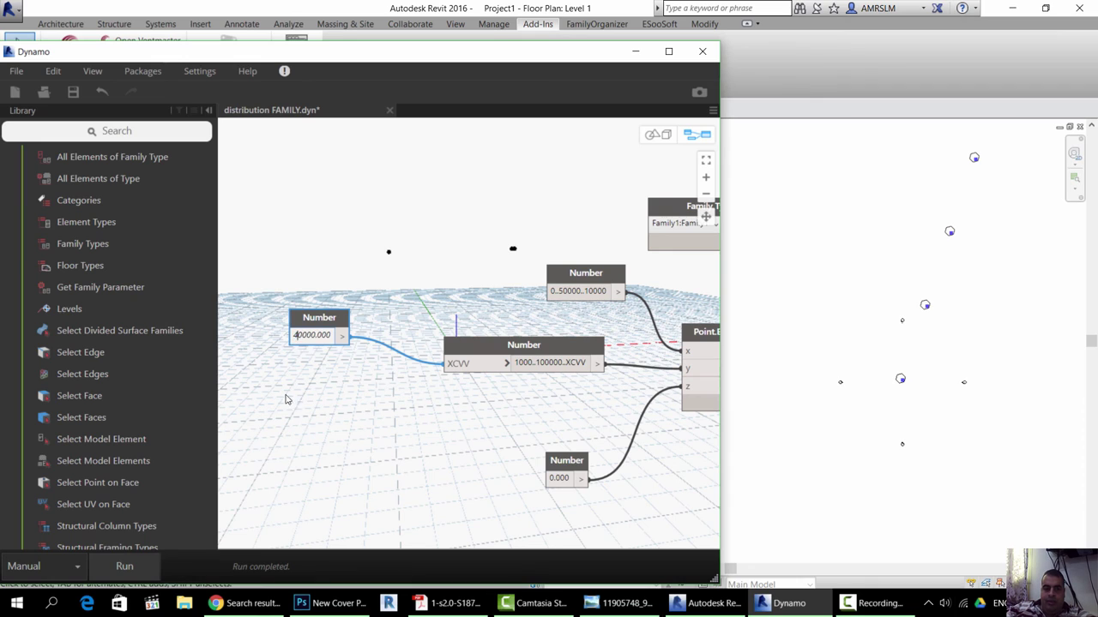
left_click(124, 567)
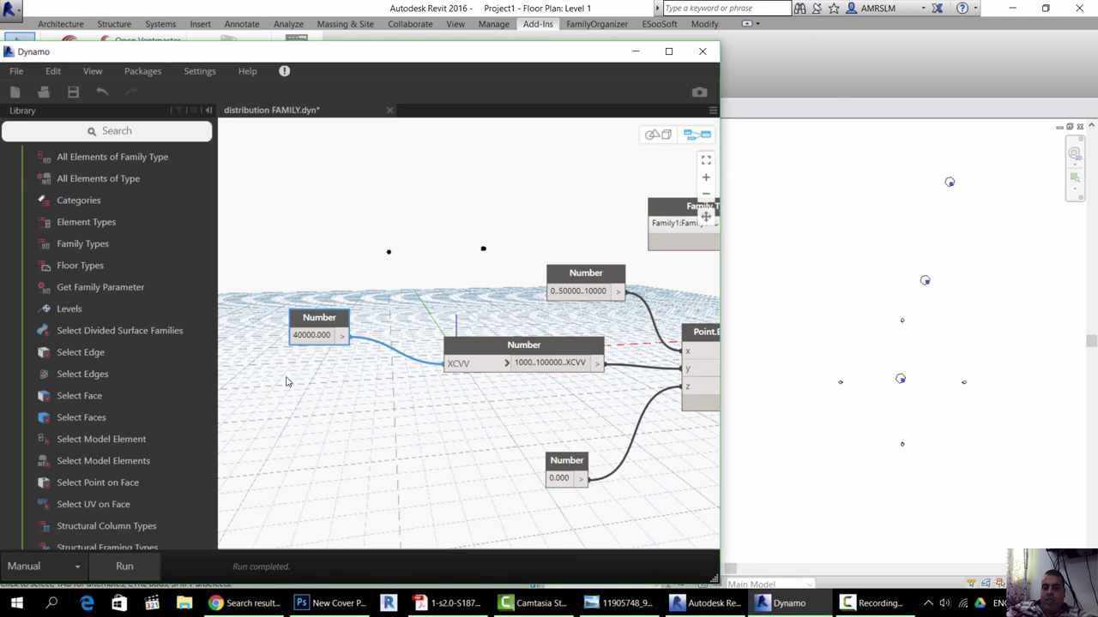
left_click(533, 362)
left_click_drag(515, 362, 525, 362)
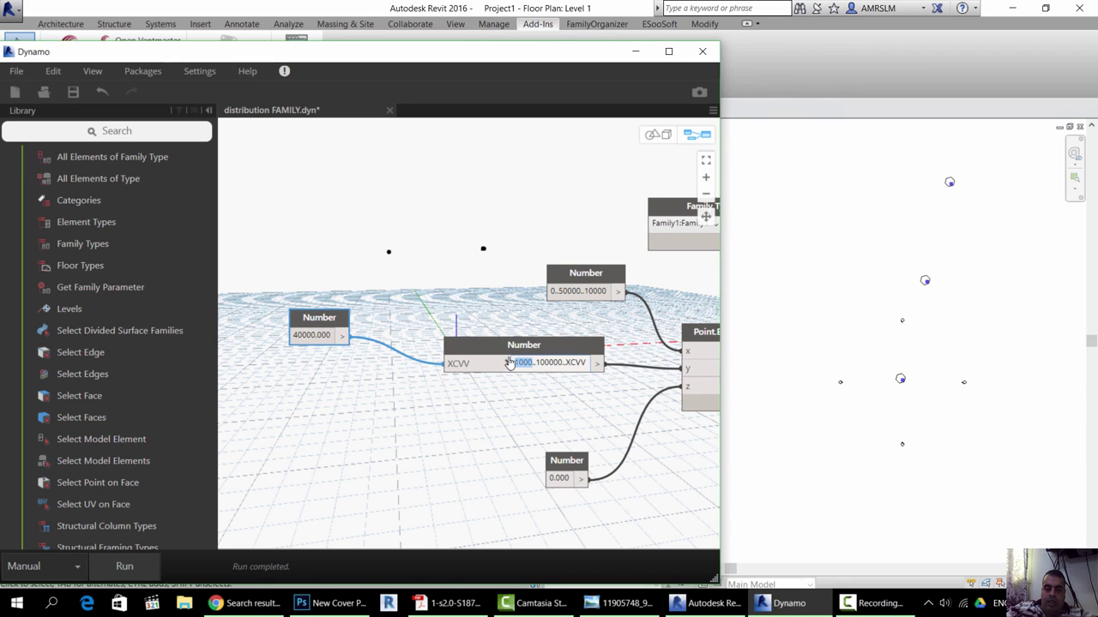
- Change the range start to VV, giving VV..100000..XCVV, feed 40000 Number nodes into VV and XCVV, and rerun
key("BackSpace")
type("VV")
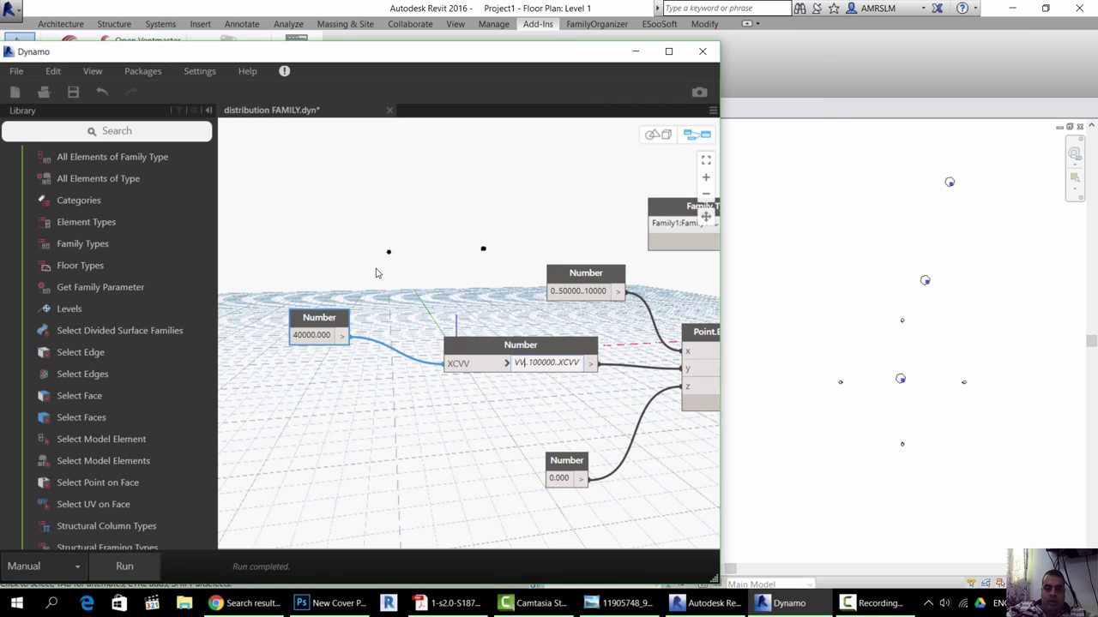
left_click(374, 272)
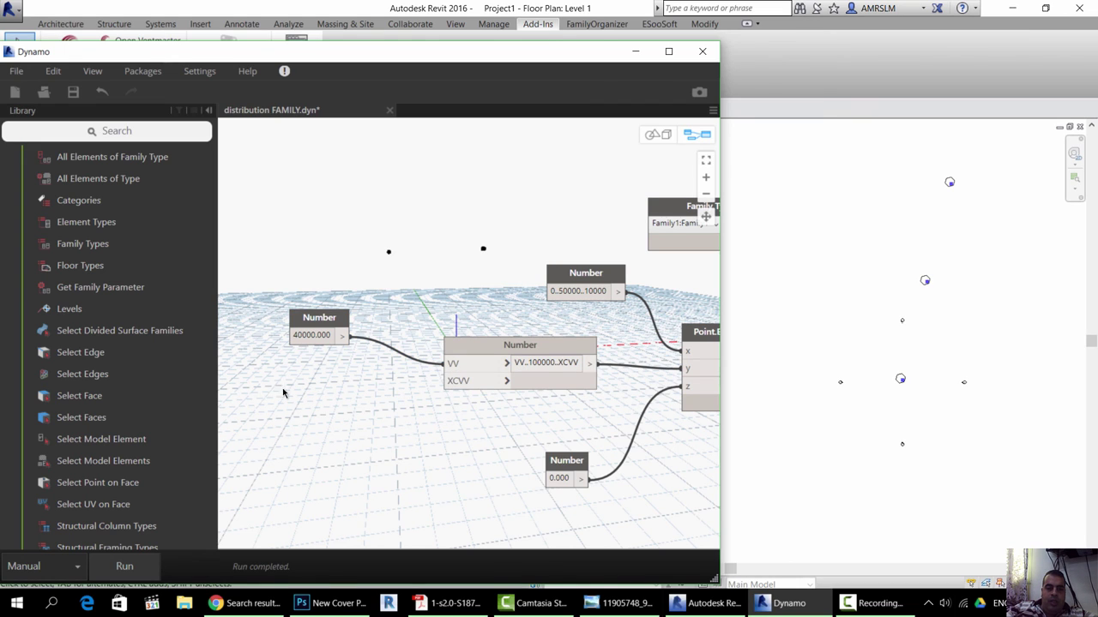
left_click(314, 325)
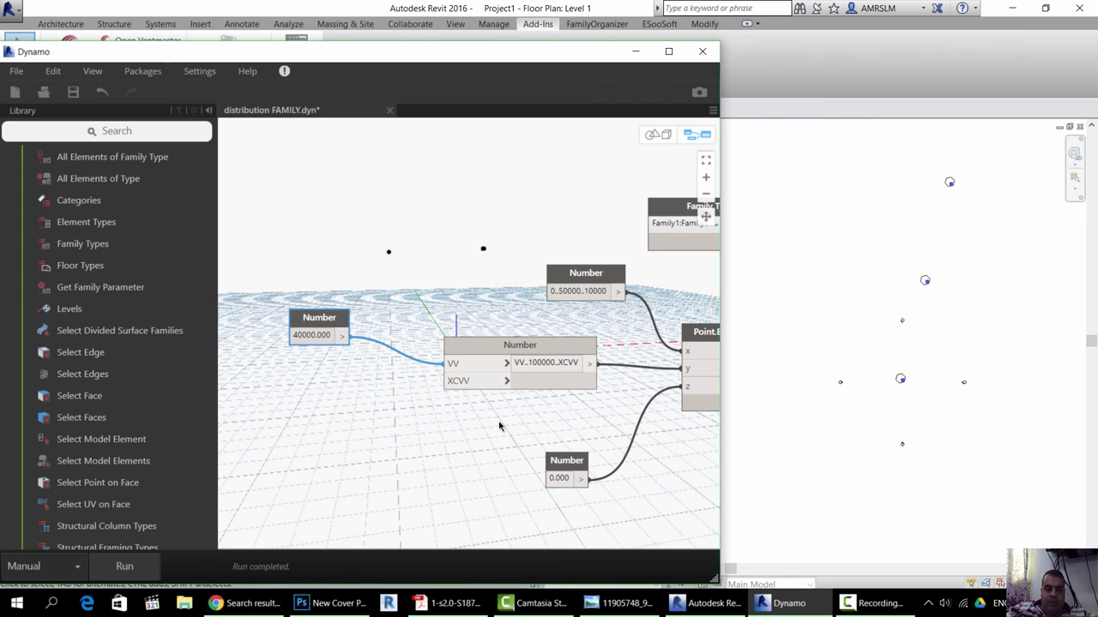
key("ctrl+c")
key("ctrl+v")
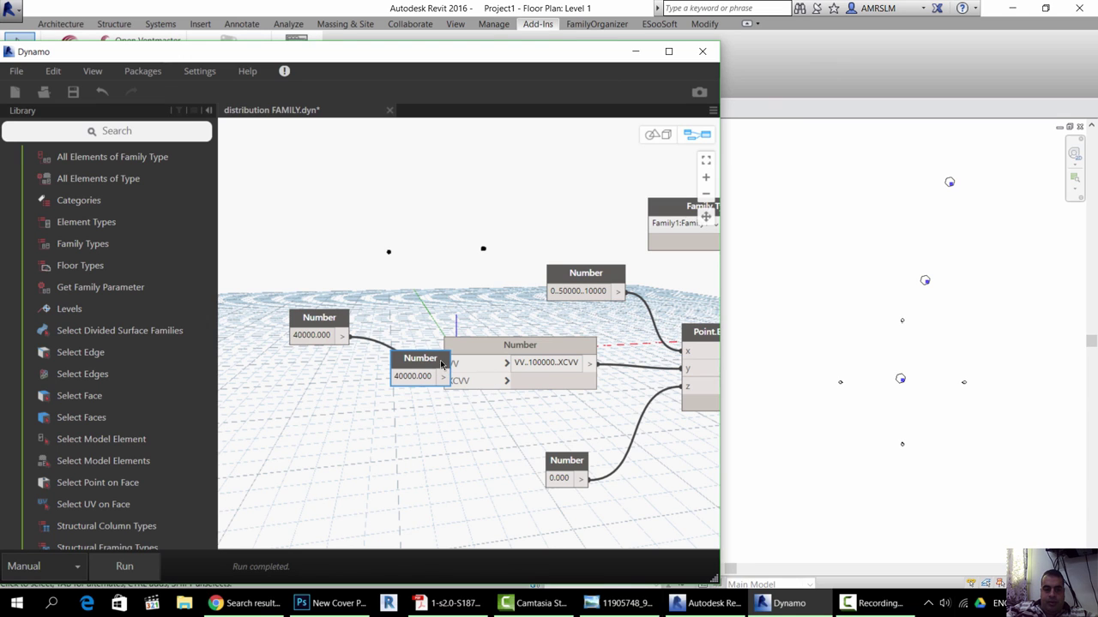
mouse_move(434, 368)
left_mouse_down()
mouse_move(350, 393)
mouse_move(449, 382)
left_mouse_up()
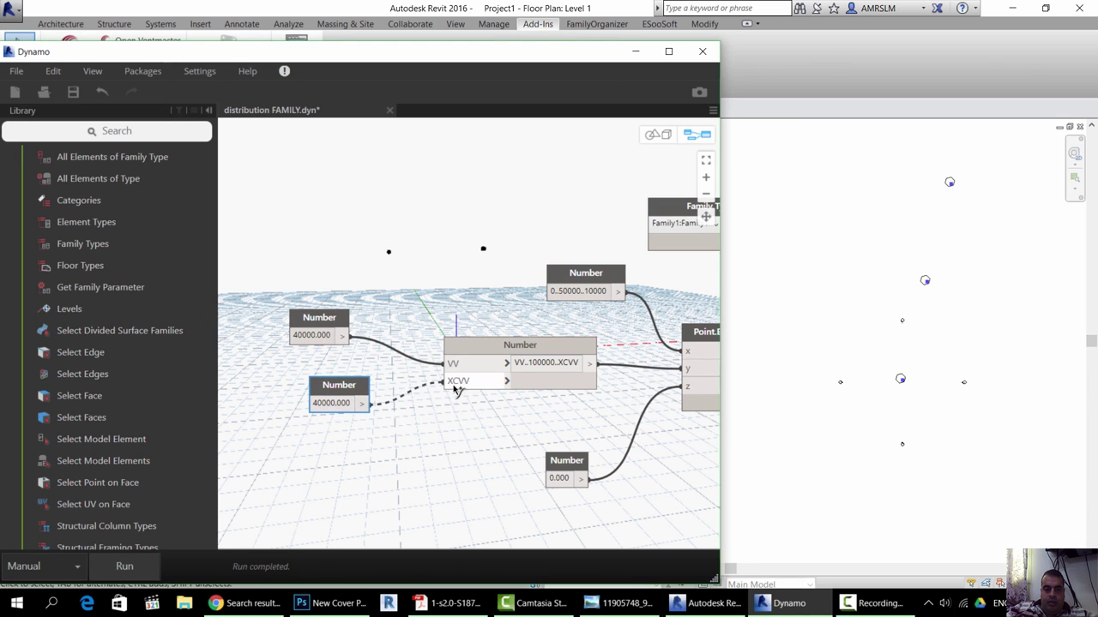
left_click(125, 566)
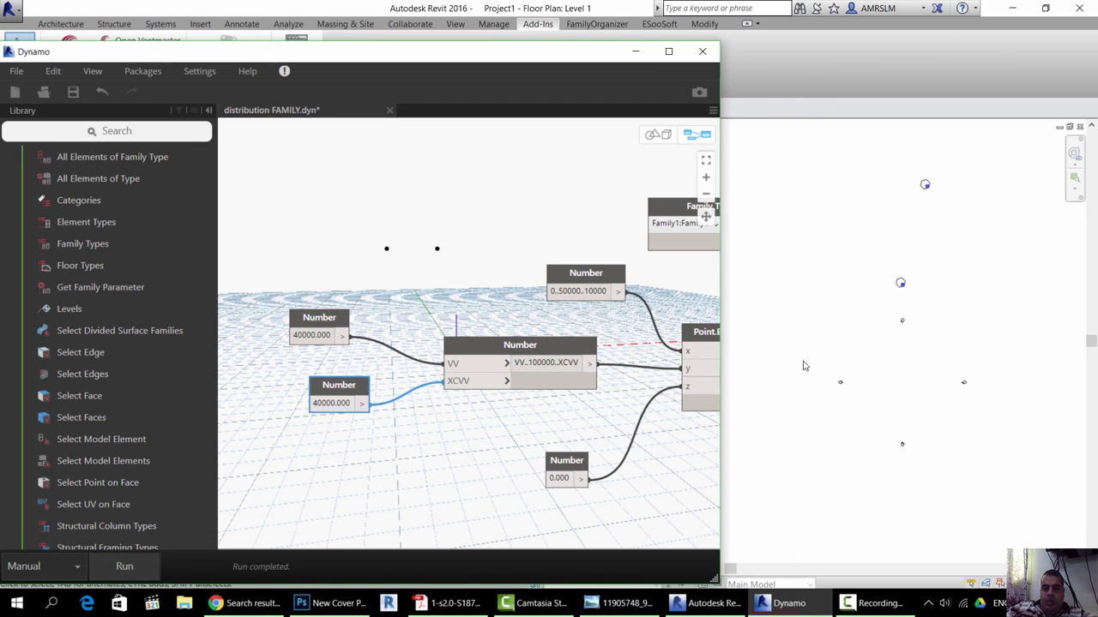
- Maximise the Dynamo window and pan the graph to frame all nodes
scroll(491, 201, "down", 2)
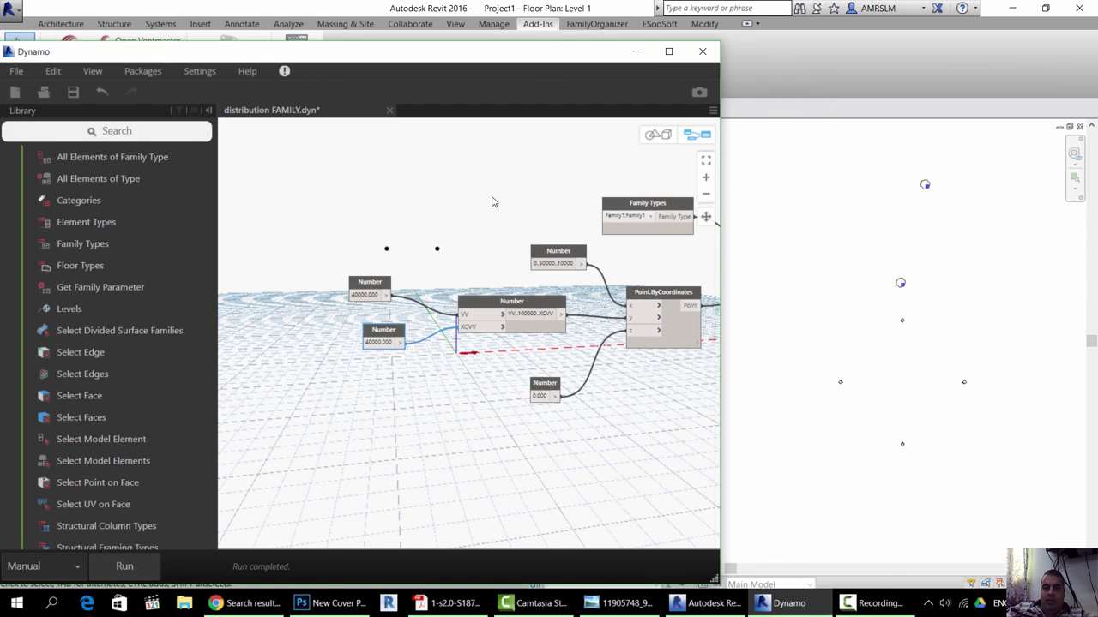
middle_click_drag(534, 231, 424, 258)
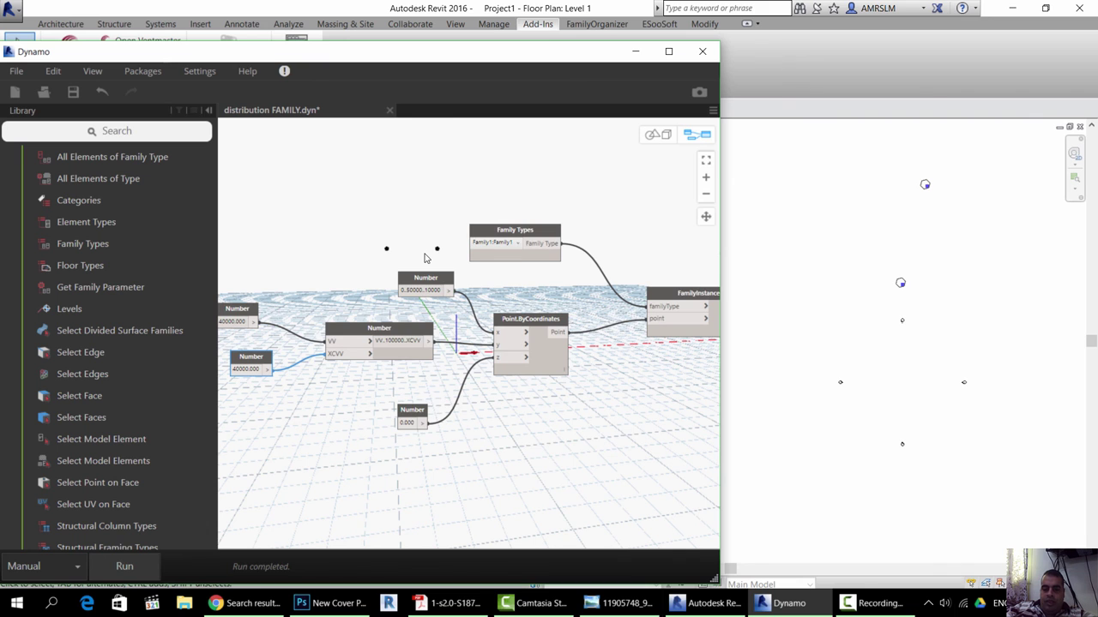
scroll(424, 257, "down", 1)
left_click(668, 51)
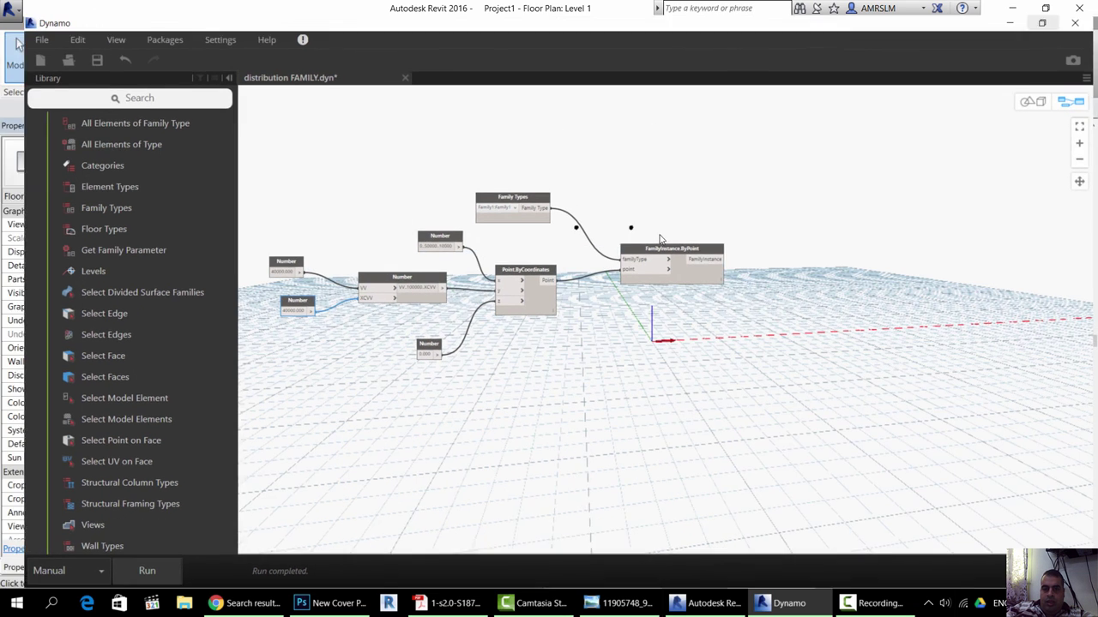
scroll(523, 236, "up", 2)
middle_click_drag(496, 233, 679, 270)
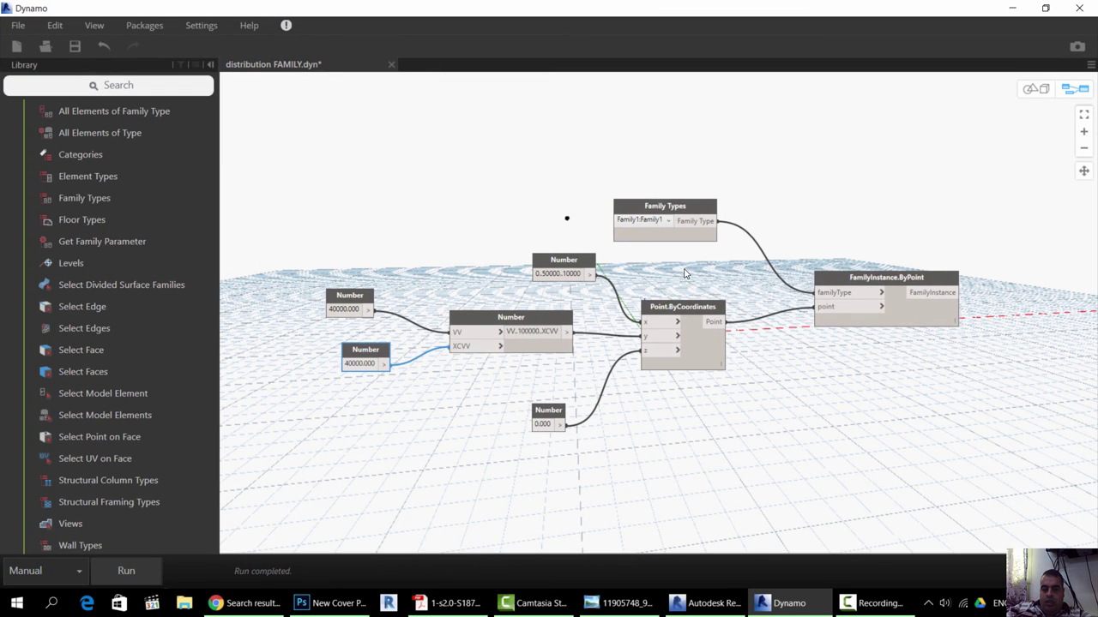